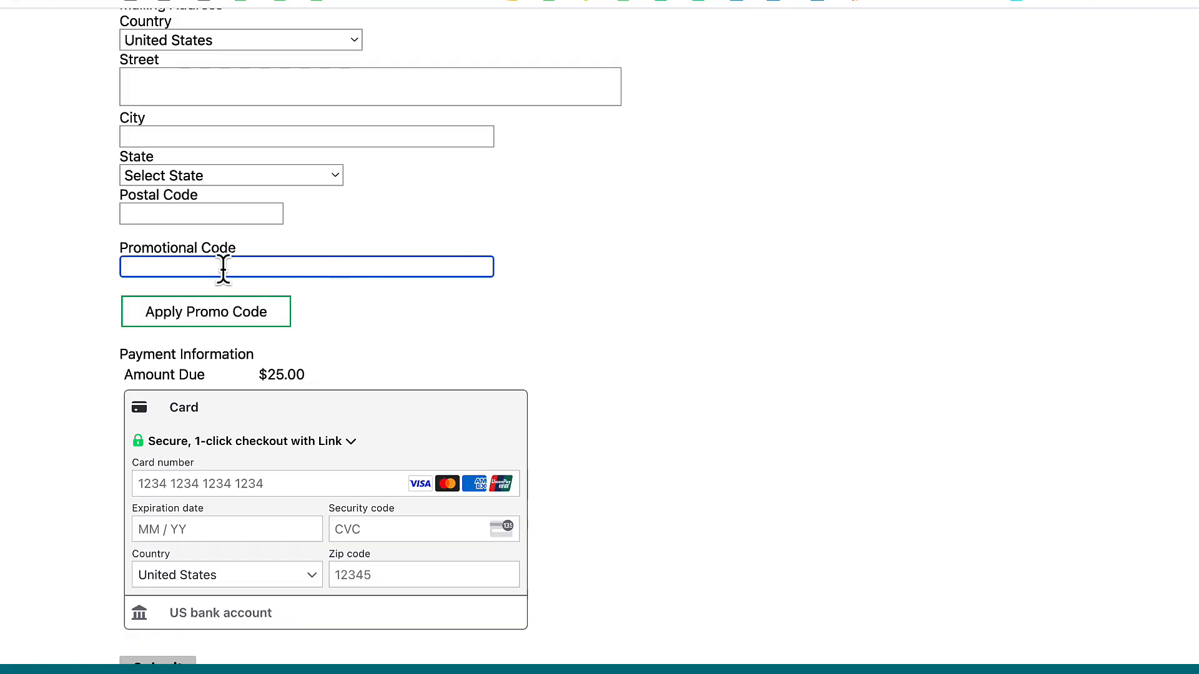
Enter the promotional code "sali" on the registration form and apply it
type("sal")
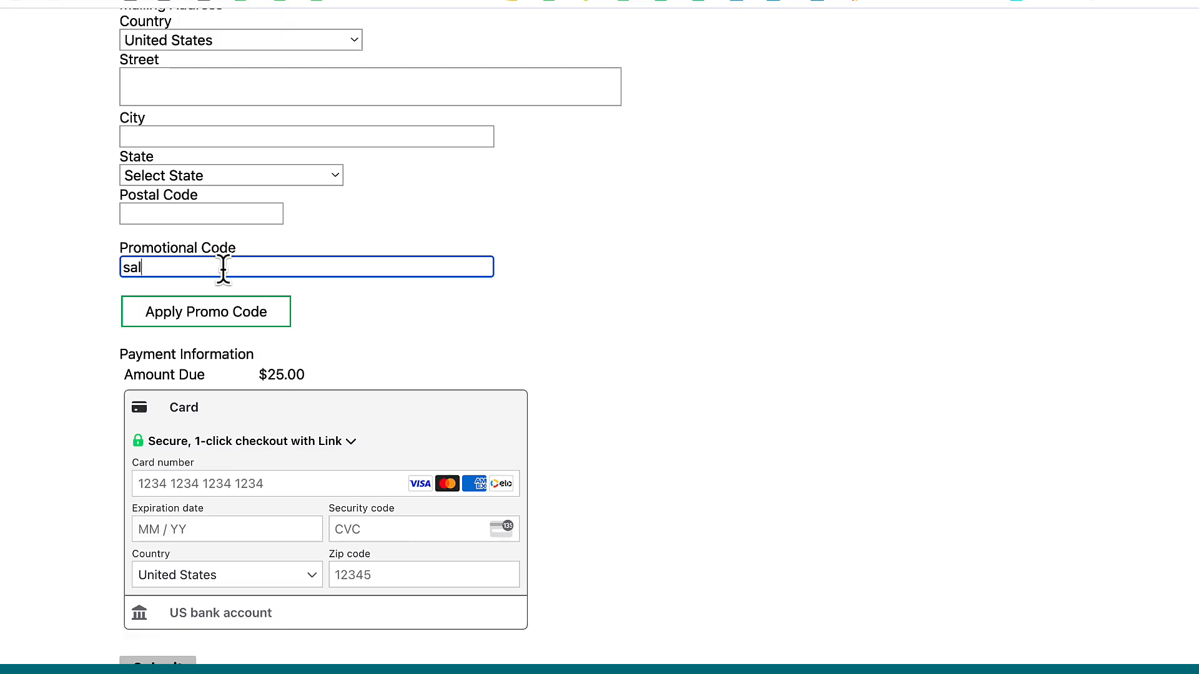
type("i")
left_click(232, 312)
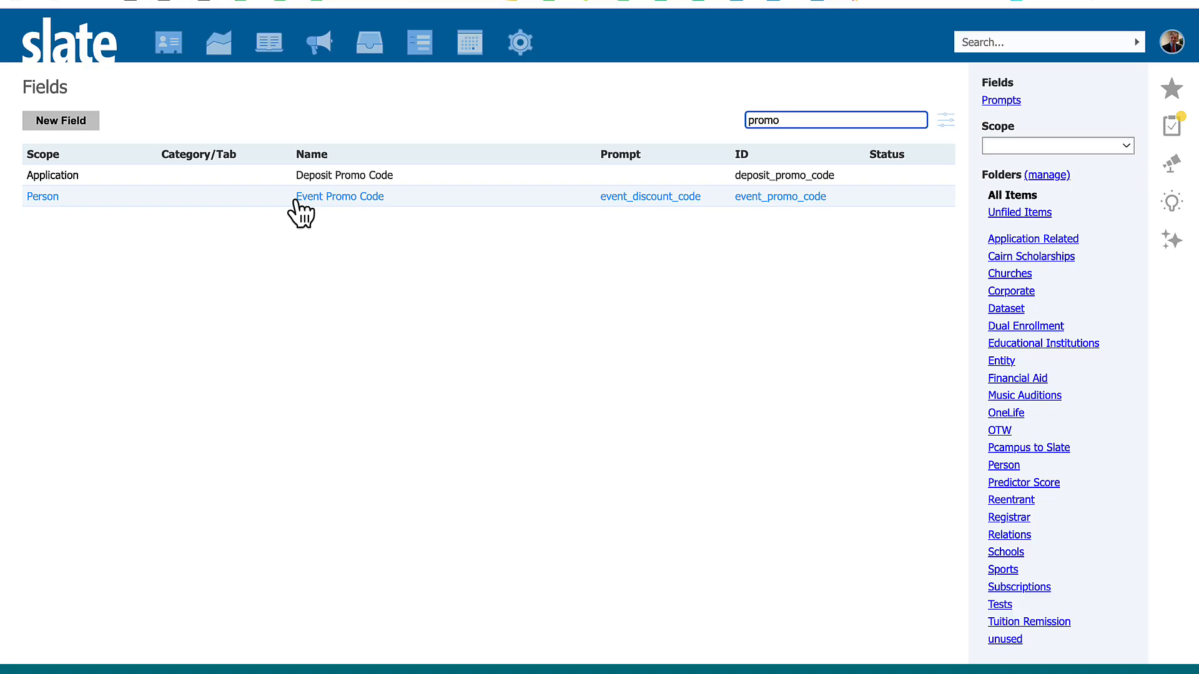
Open the person-scoped Event Promo Code field, check its scope, and unlock its settings to review the name
left_click(333, 198)
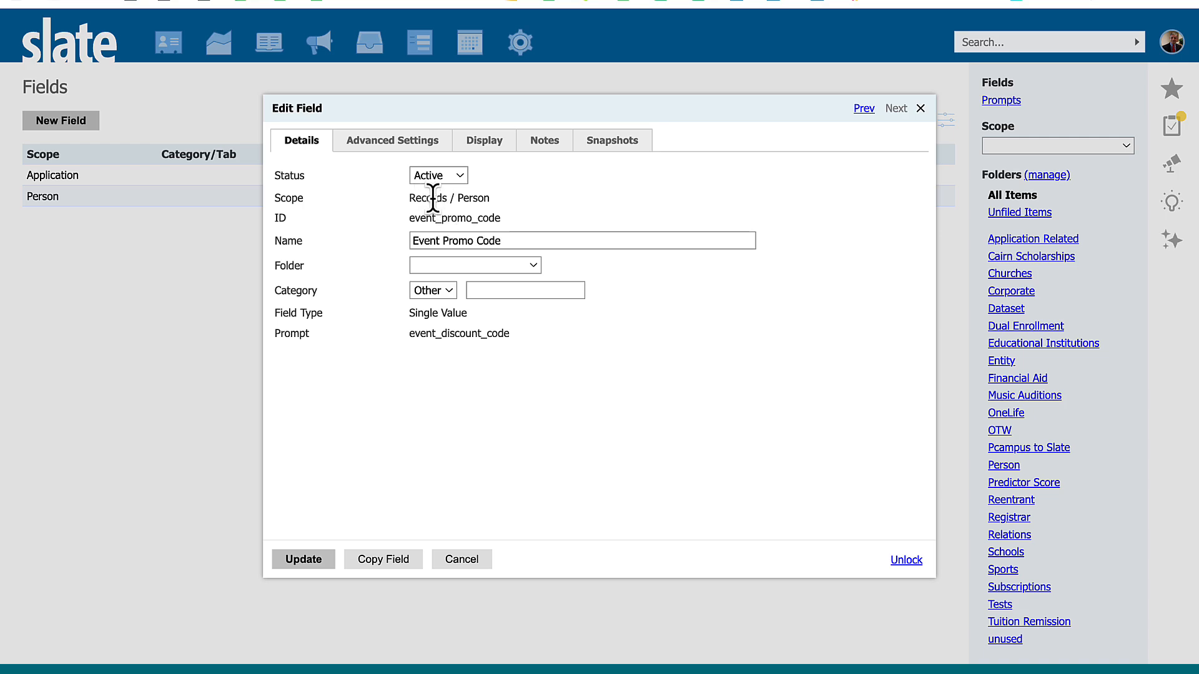
double_click(433, 197)
triple_click(478, 198)
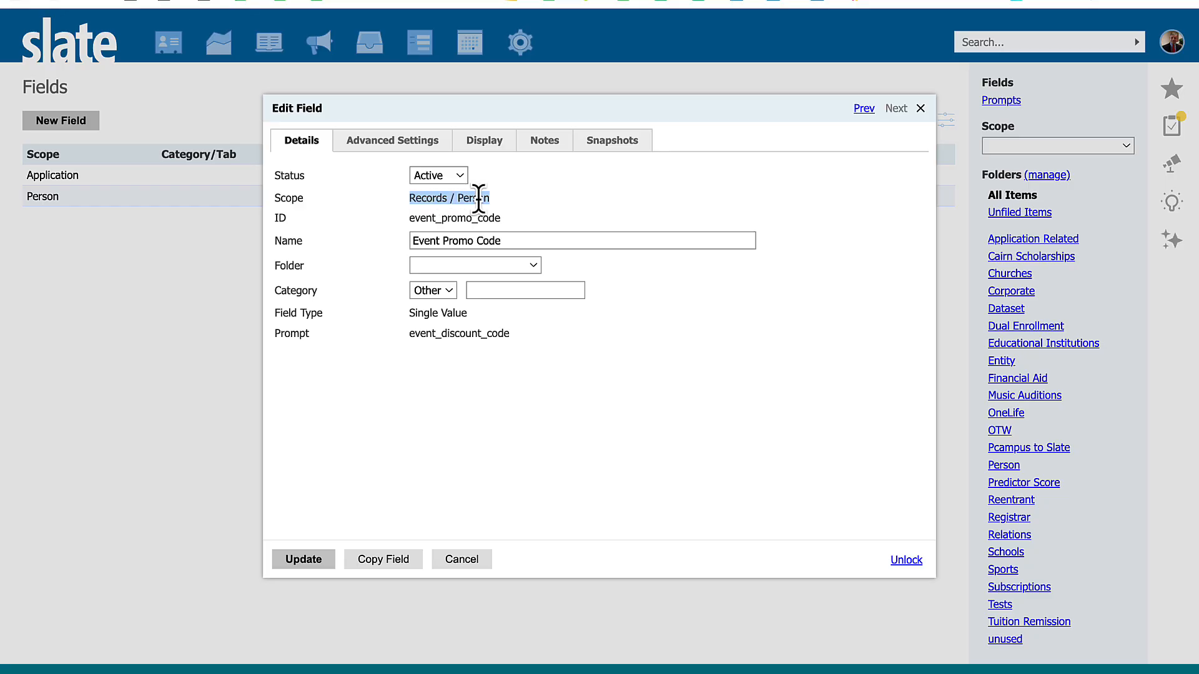
left_click(484, 198)
left_click(899, 561)
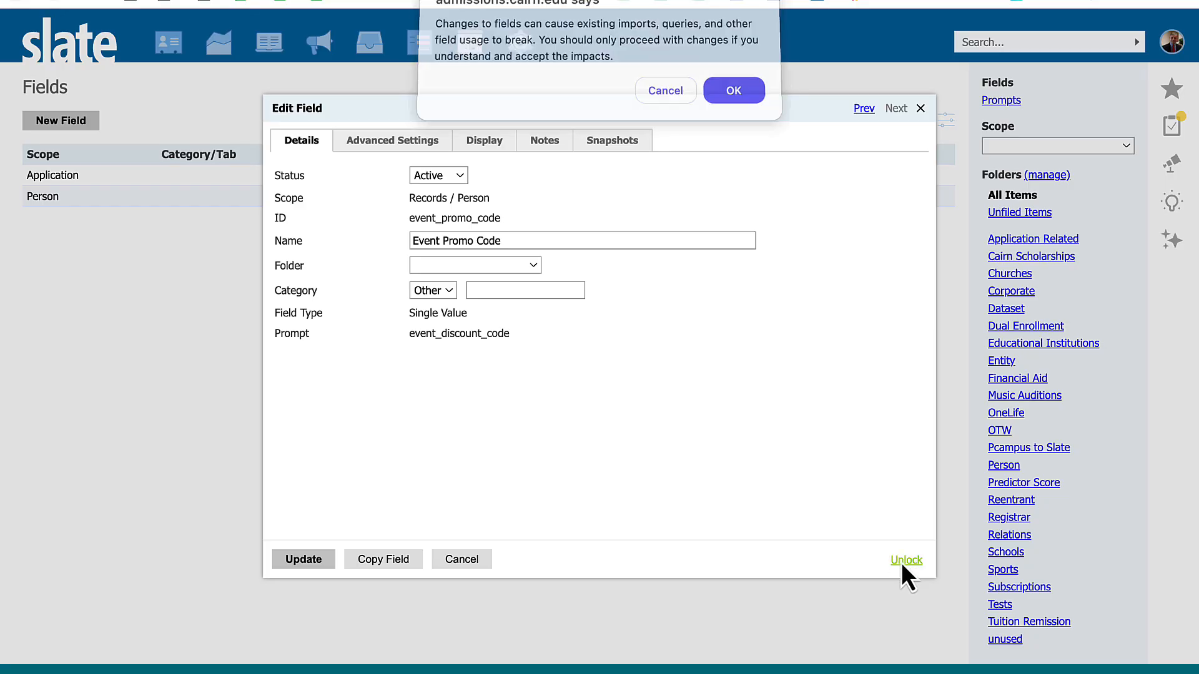
left_click(743, 94)
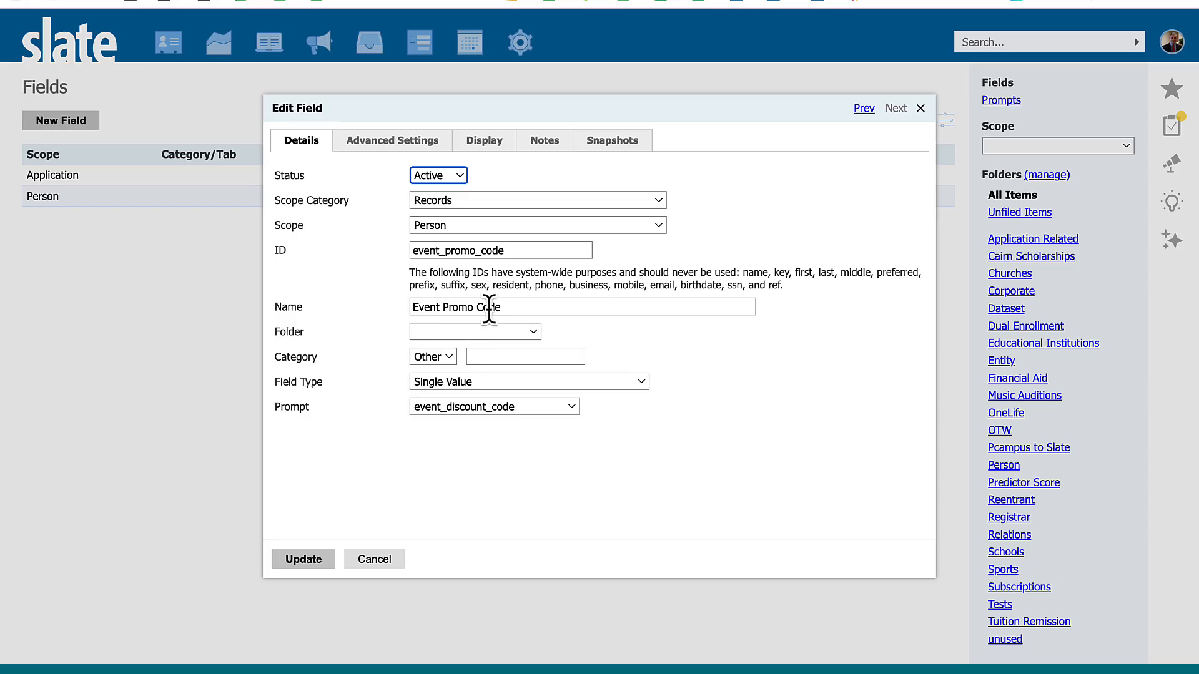
left_click(512, 306)
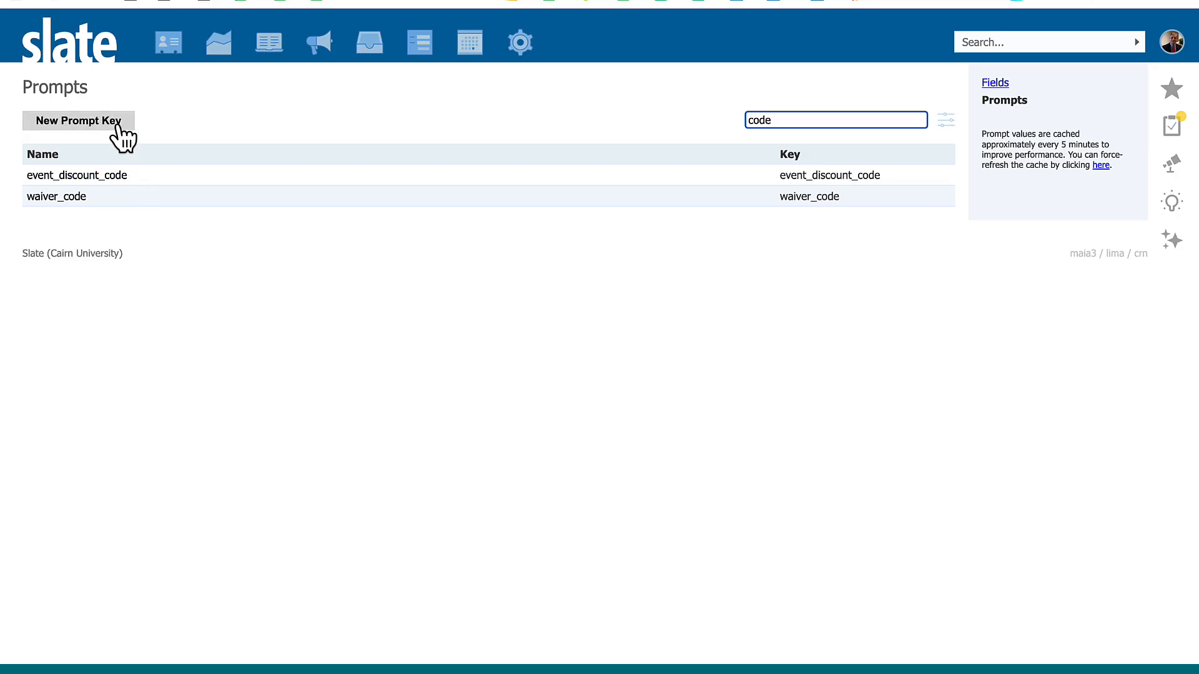
Open the event_discount_code prompt key, review its name and key, and close it without saving
left_click(124, 177)
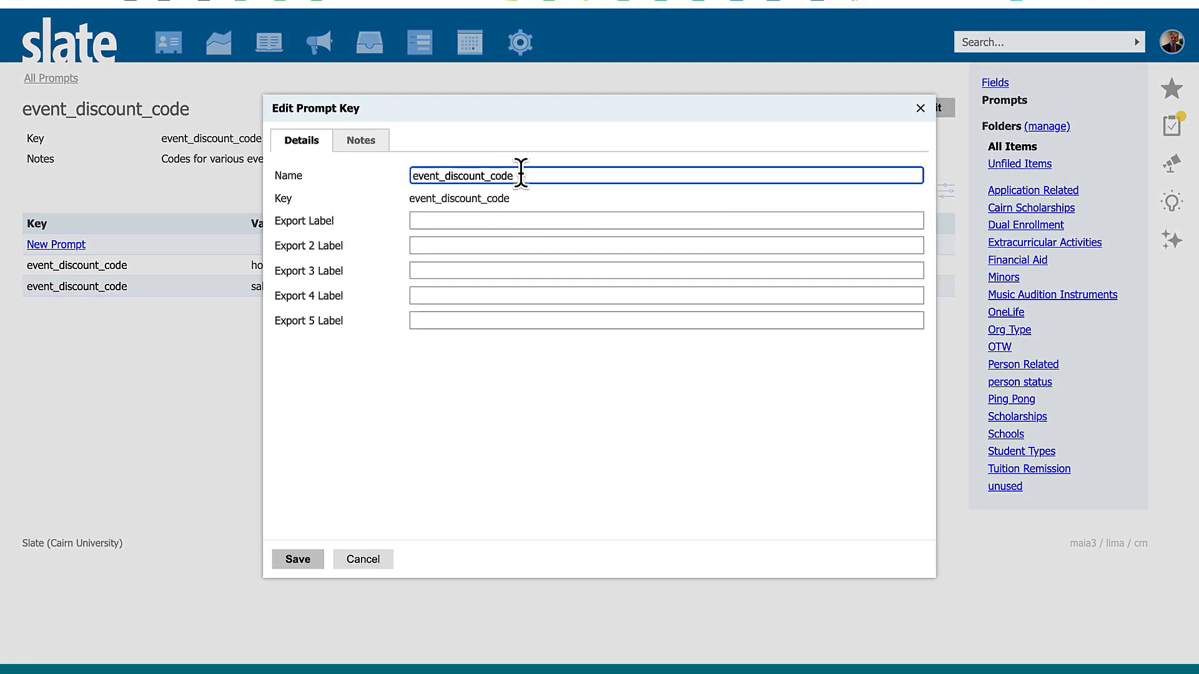
left_click_drag(521, 173, 409, 170)
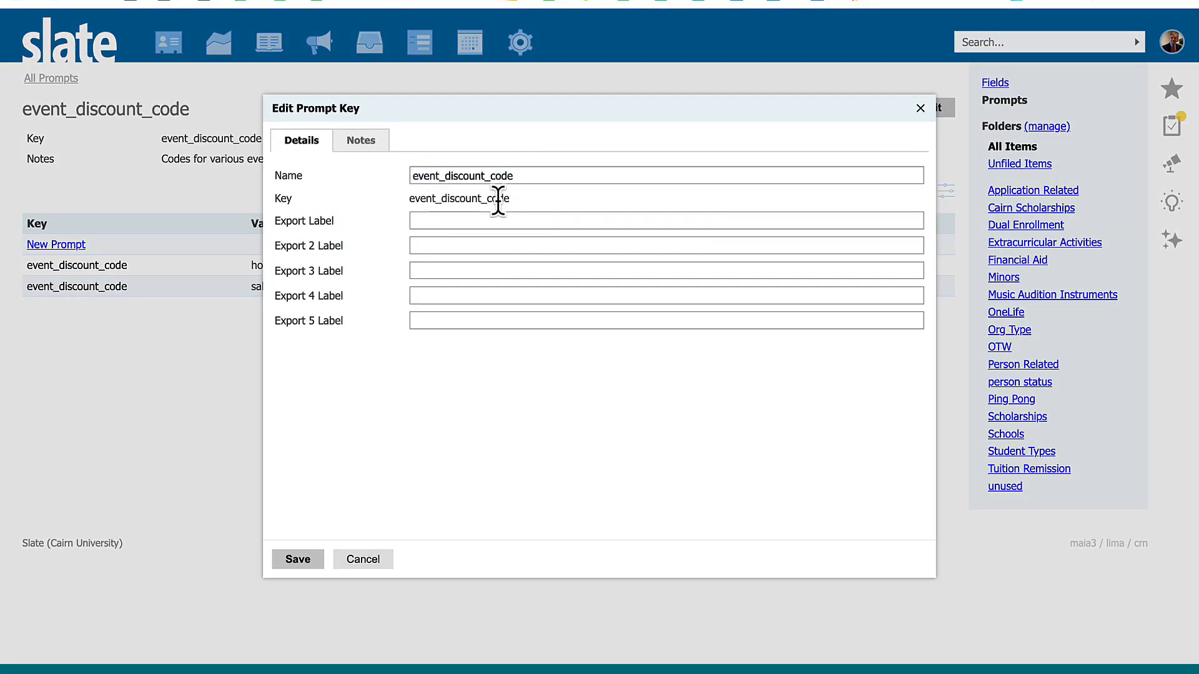
double_click(497, 199)
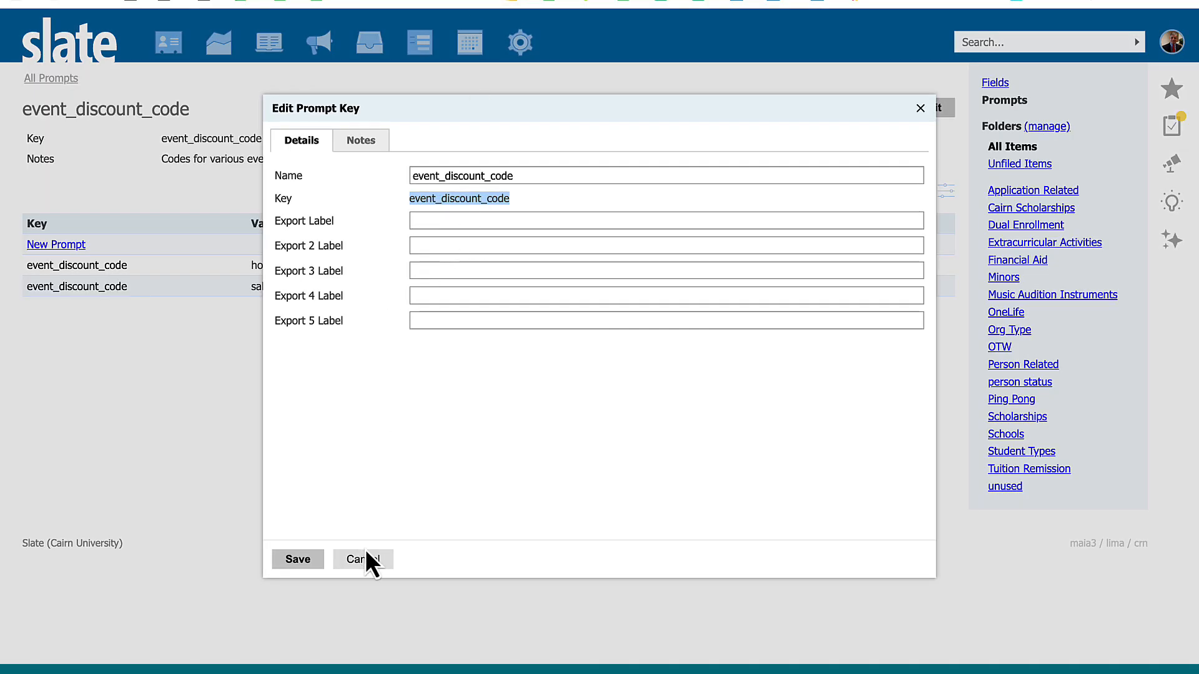
left_click(369, 559)
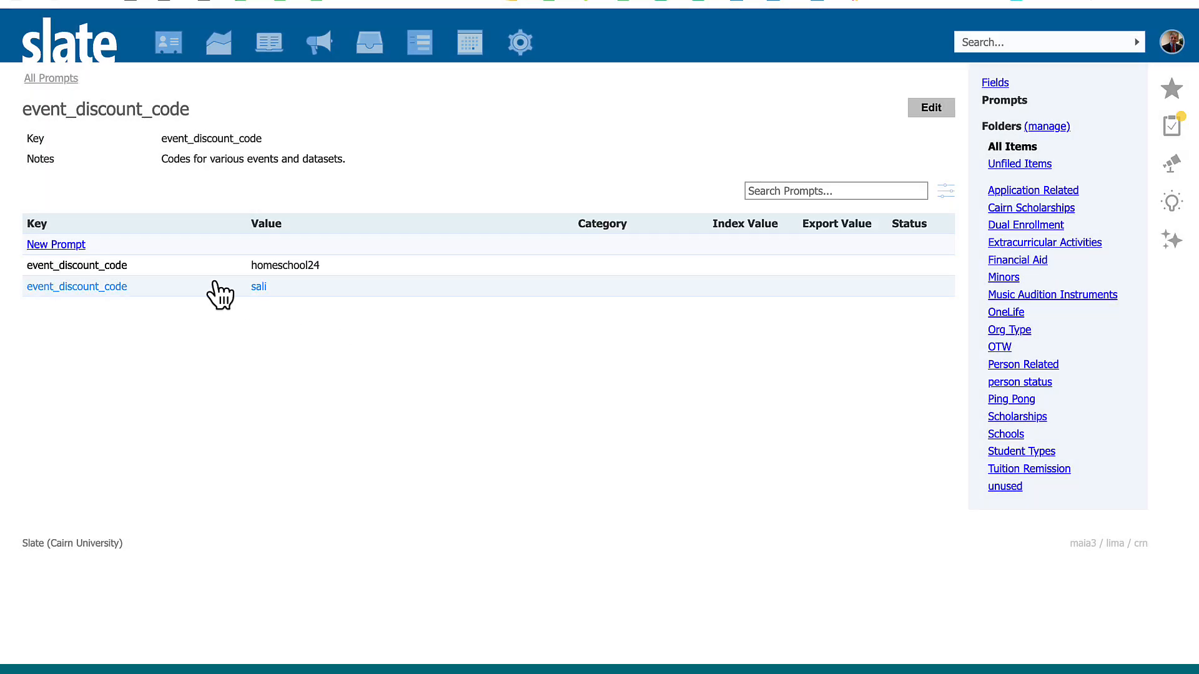
Open a new prompt under event_discount_code, review its value, effective date and expiration date settings, and cancel it
left_click(63, 248)
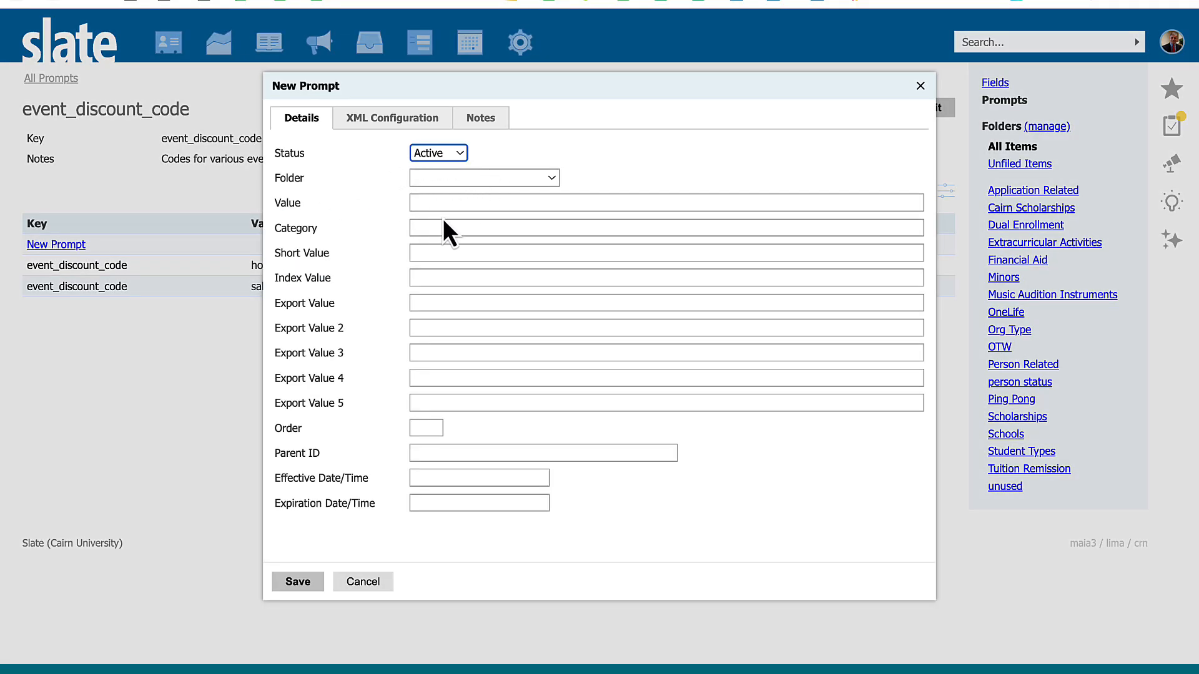
left_click(452, 203)
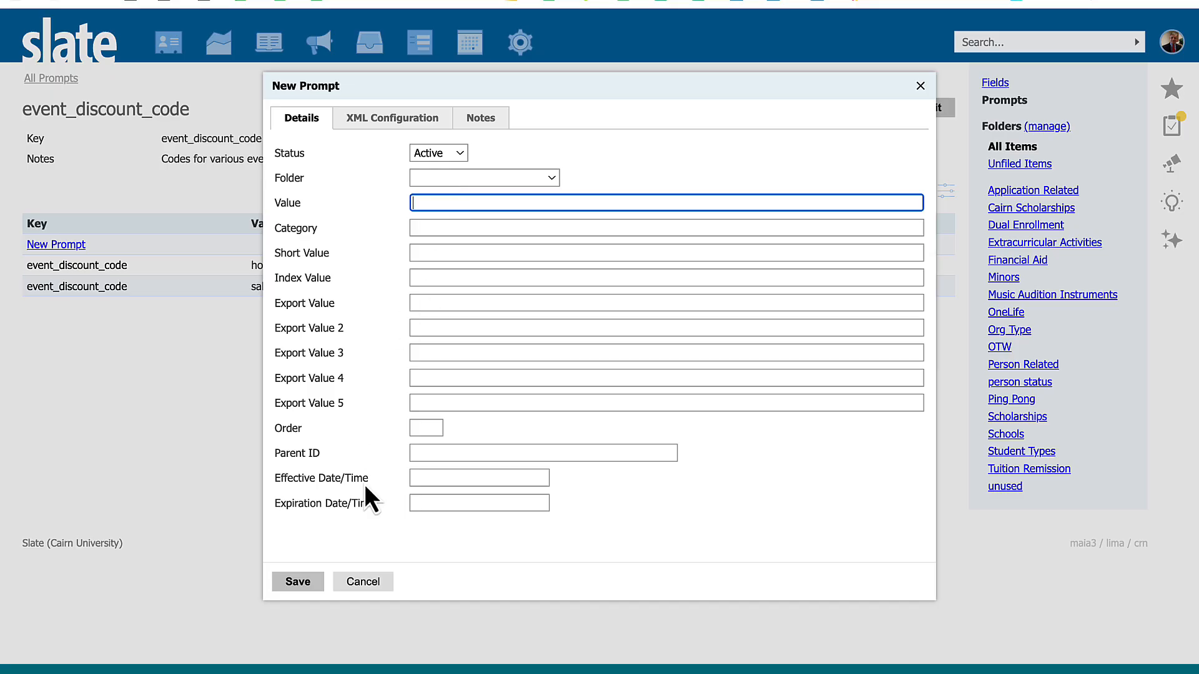
left_click(441, 478)
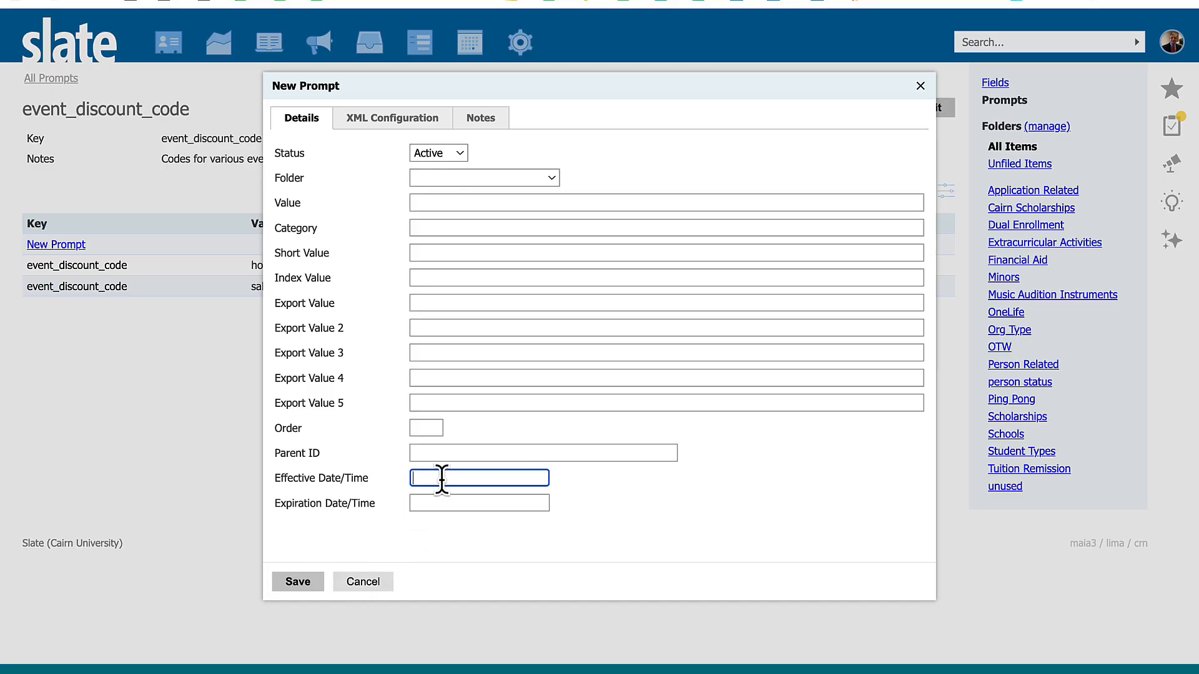
left_click(433, 502)
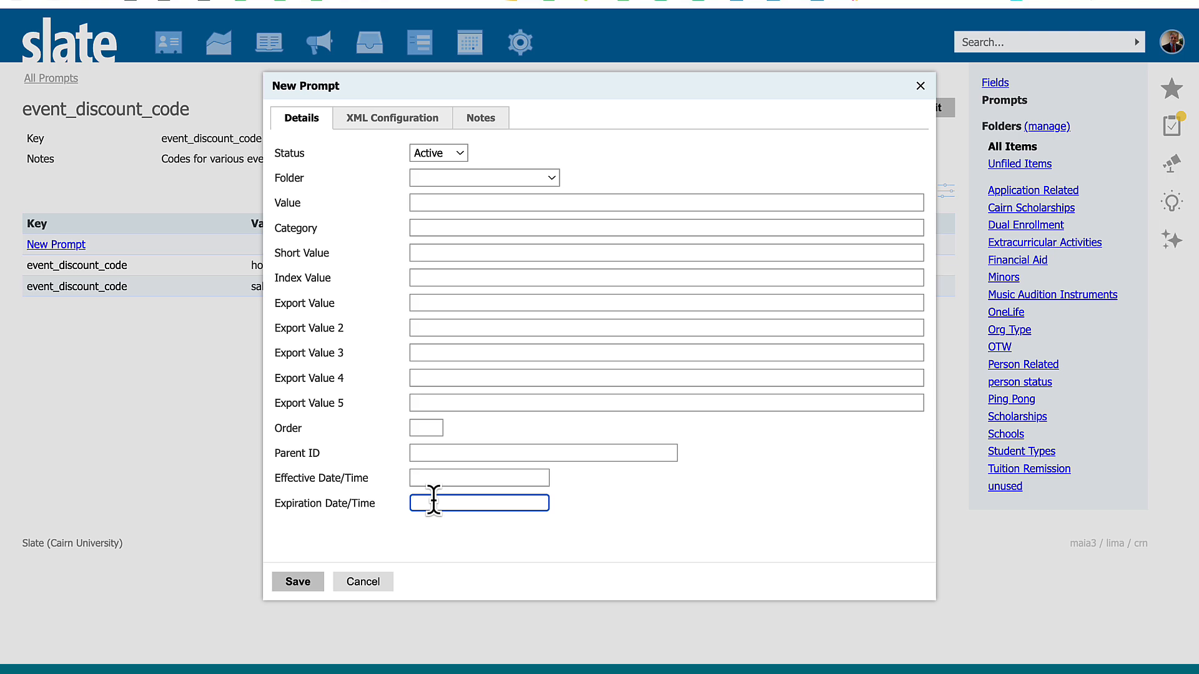
left_click(364, 583)
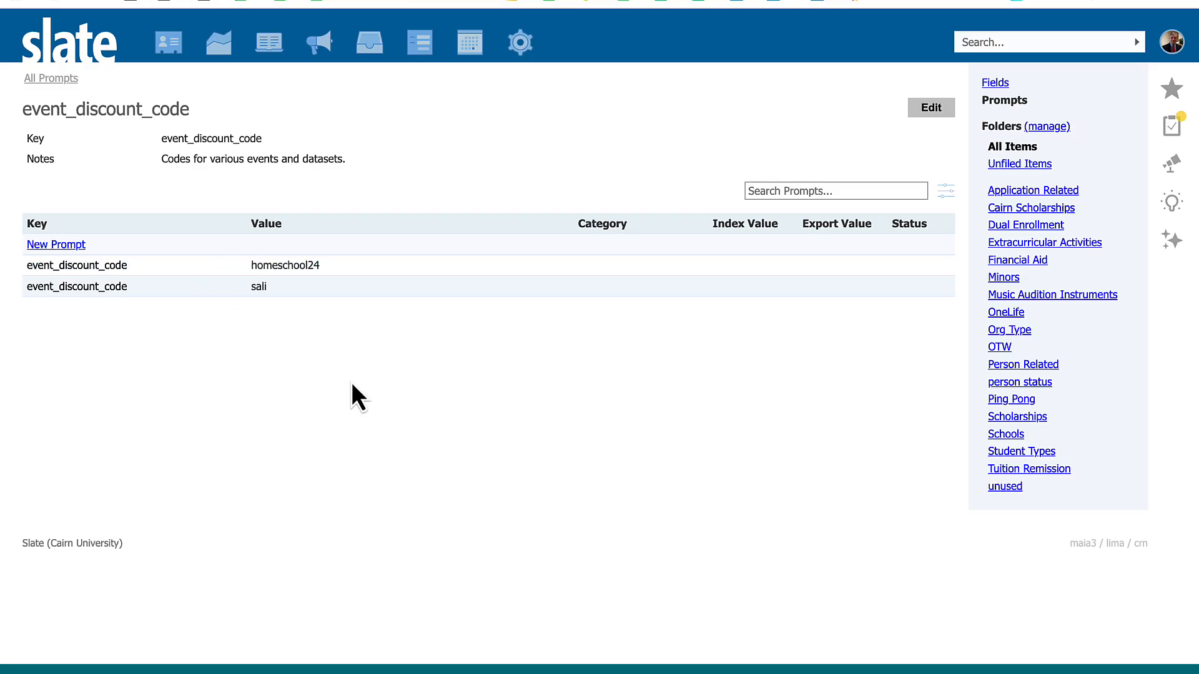
Return to the full prompts list and search the Database tools for "configurable"
left_click(38, 79)
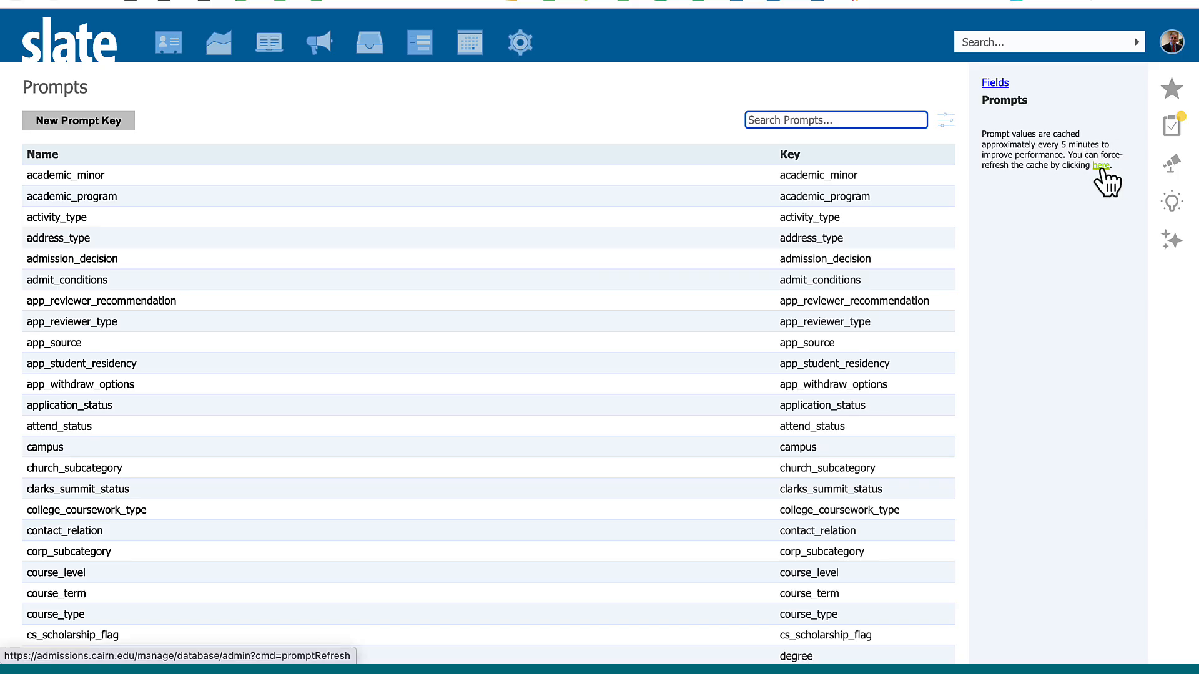
left_click(475, 1)
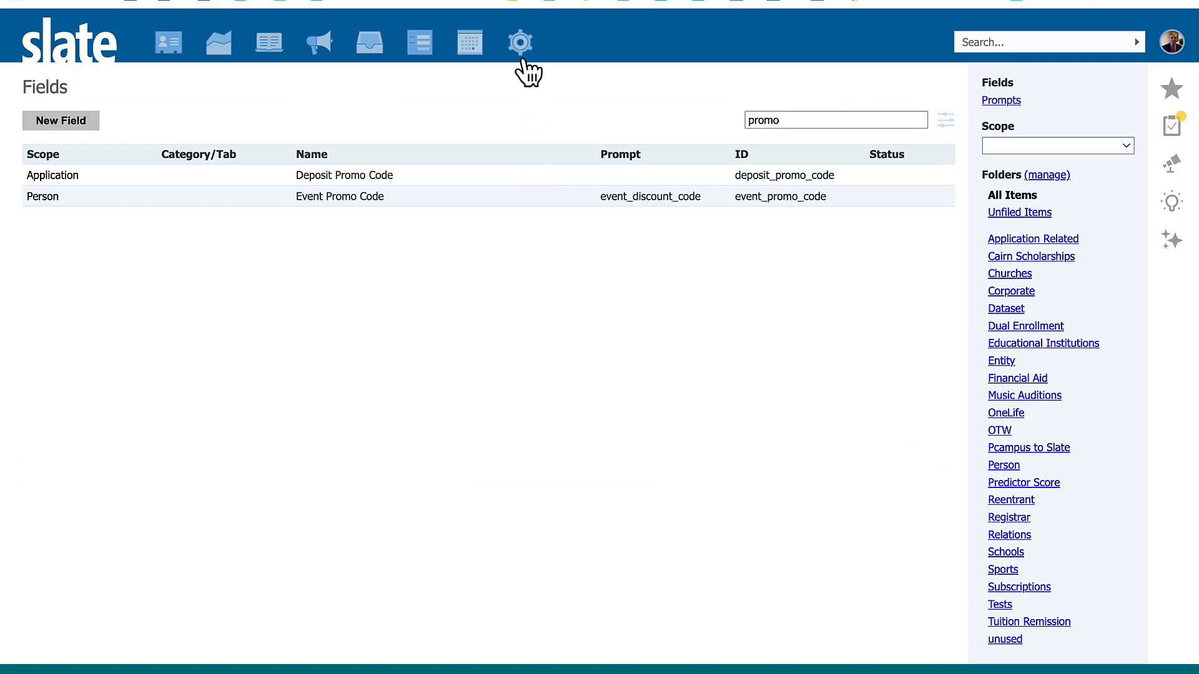
mouse_move(522, 45)
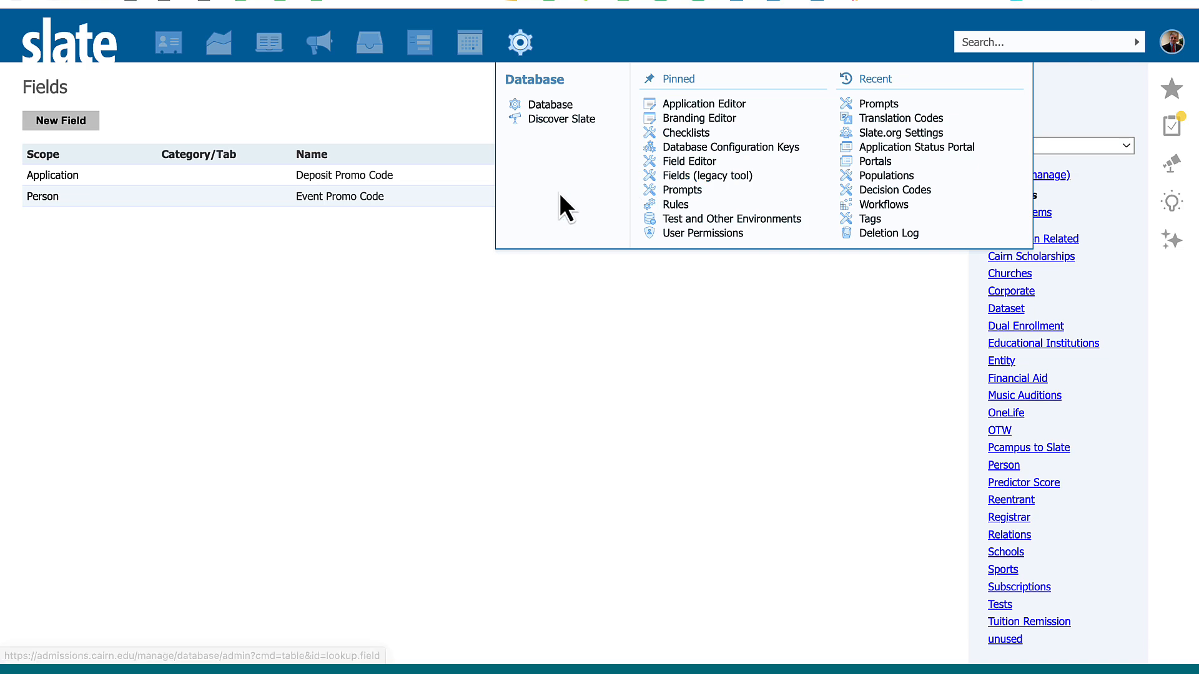
left_click(538, 106)
type("configurable")
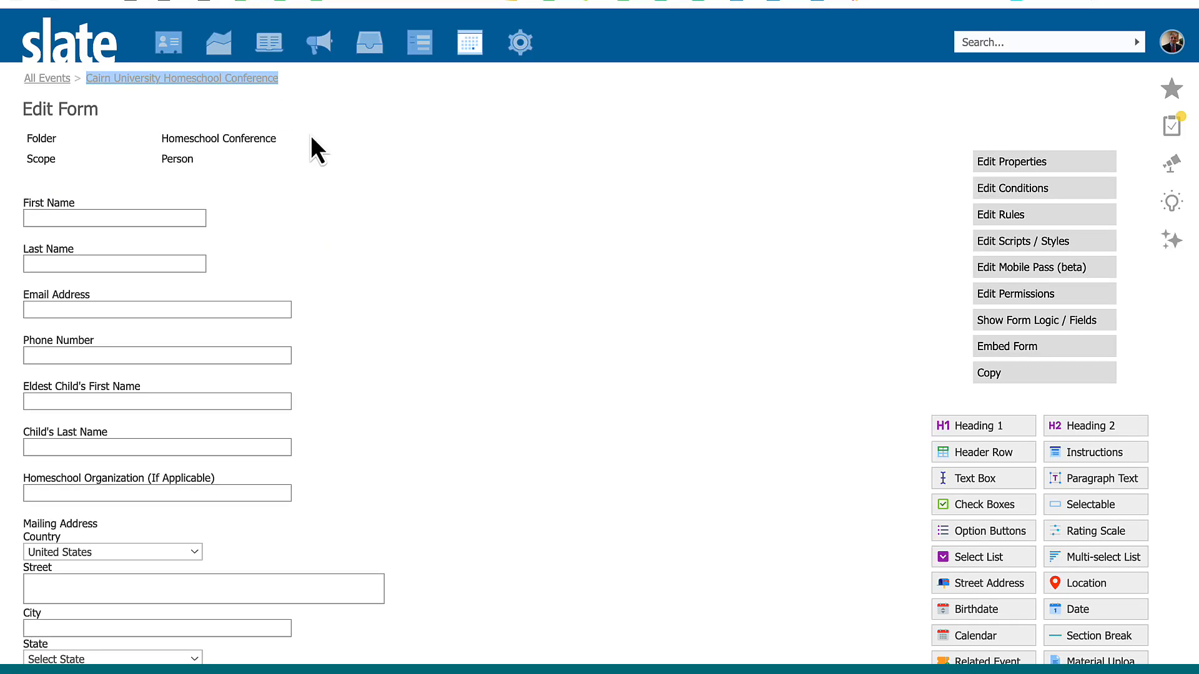
Open the Promotional Code text box on the event form, examine its export key, and close it without saving
scroll(311, 138, "down", 1)
scroll(313, 171, "up", 1)
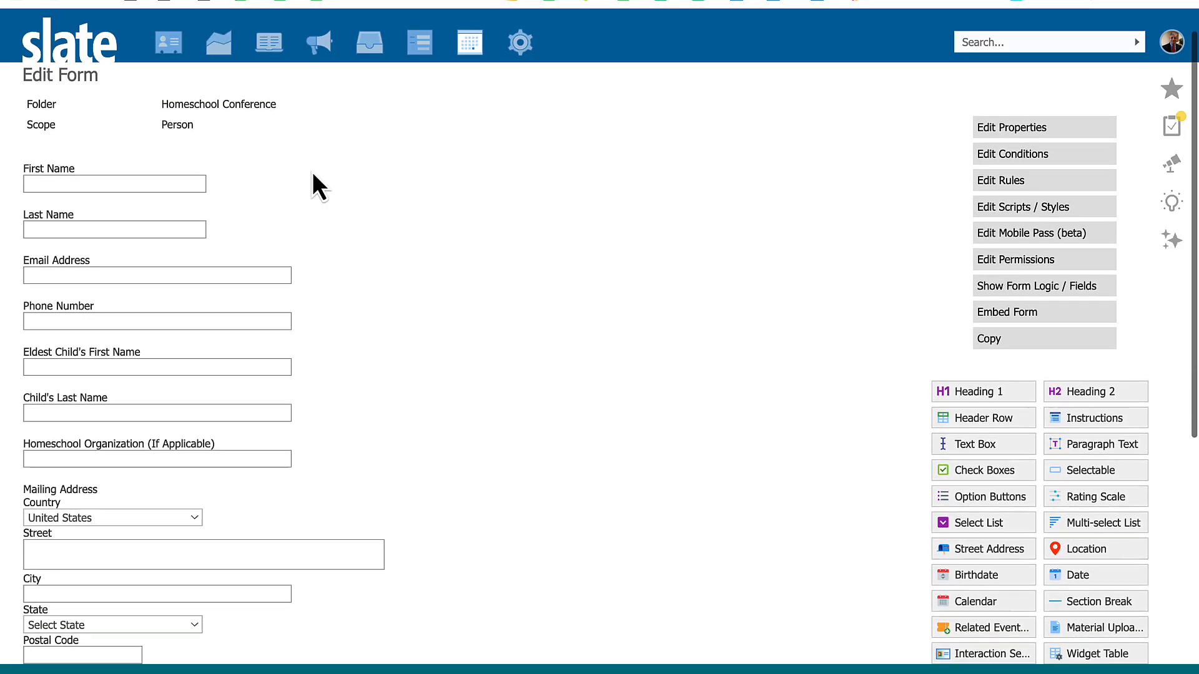
scroll(322, 437, "down", 3)
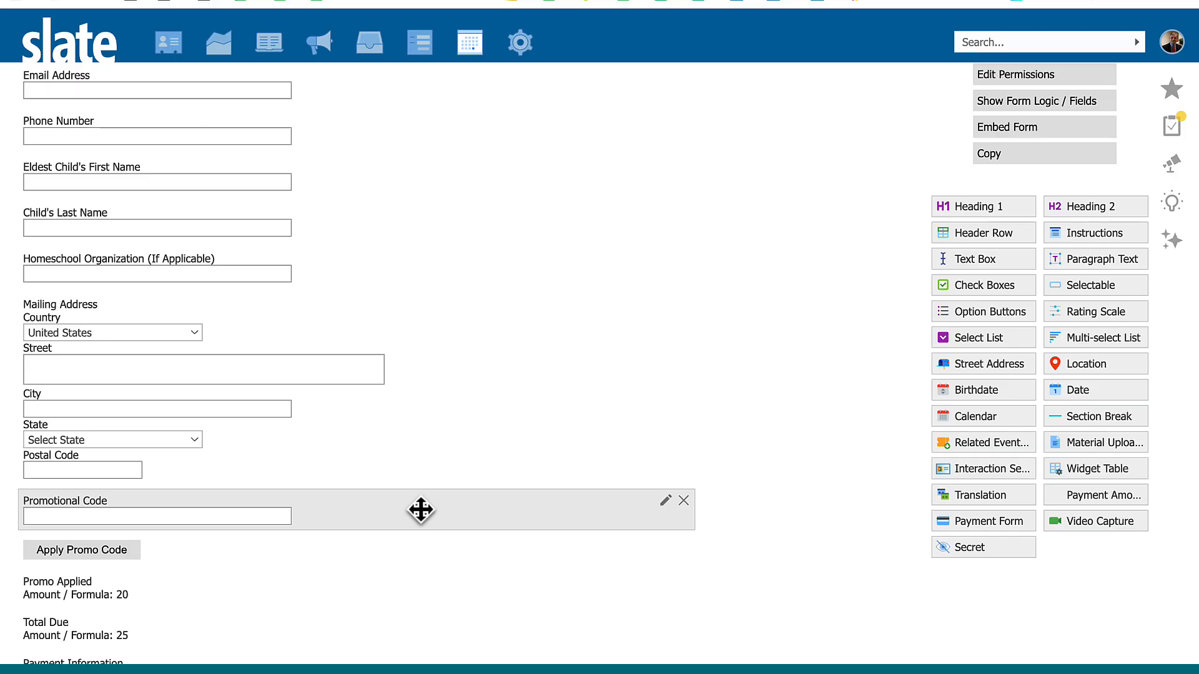
left_click(666, 500)
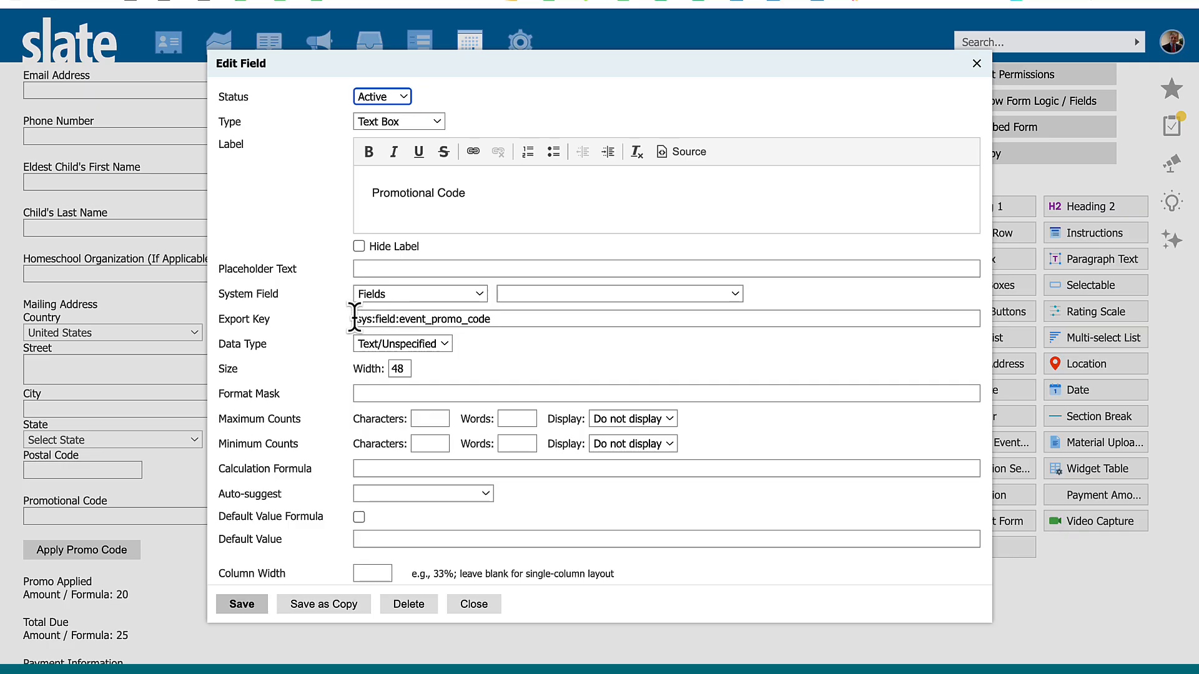
left_click_drag(354, 319, 493, 329)
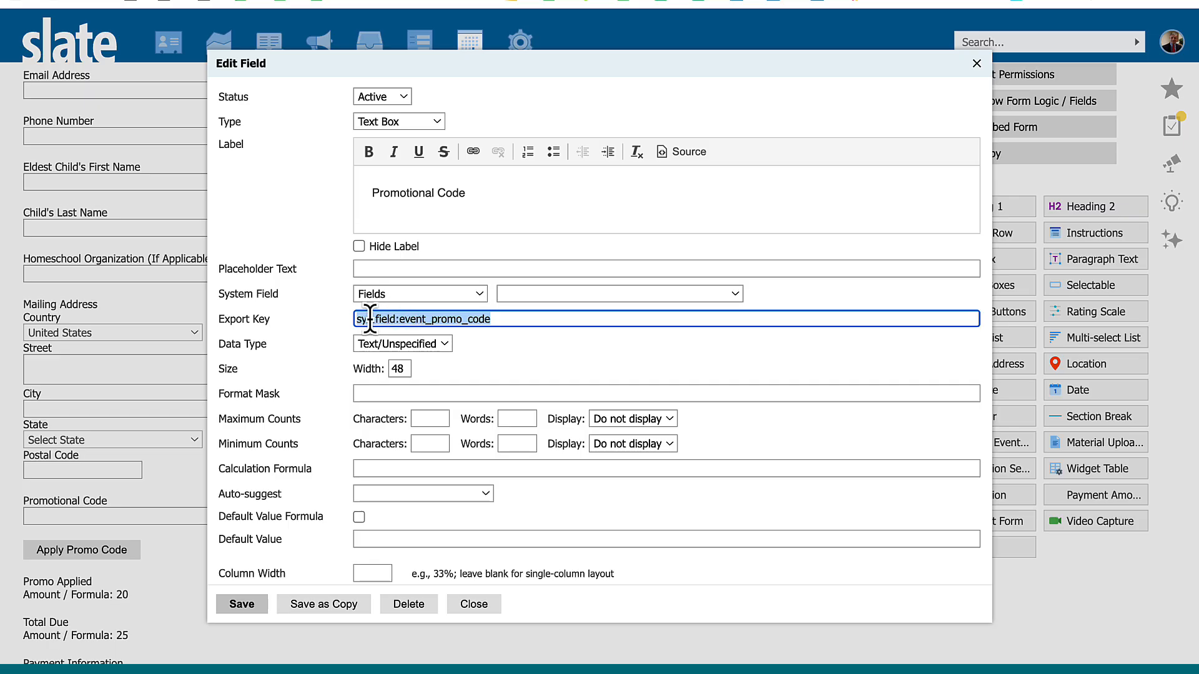
left_click(497, 319)
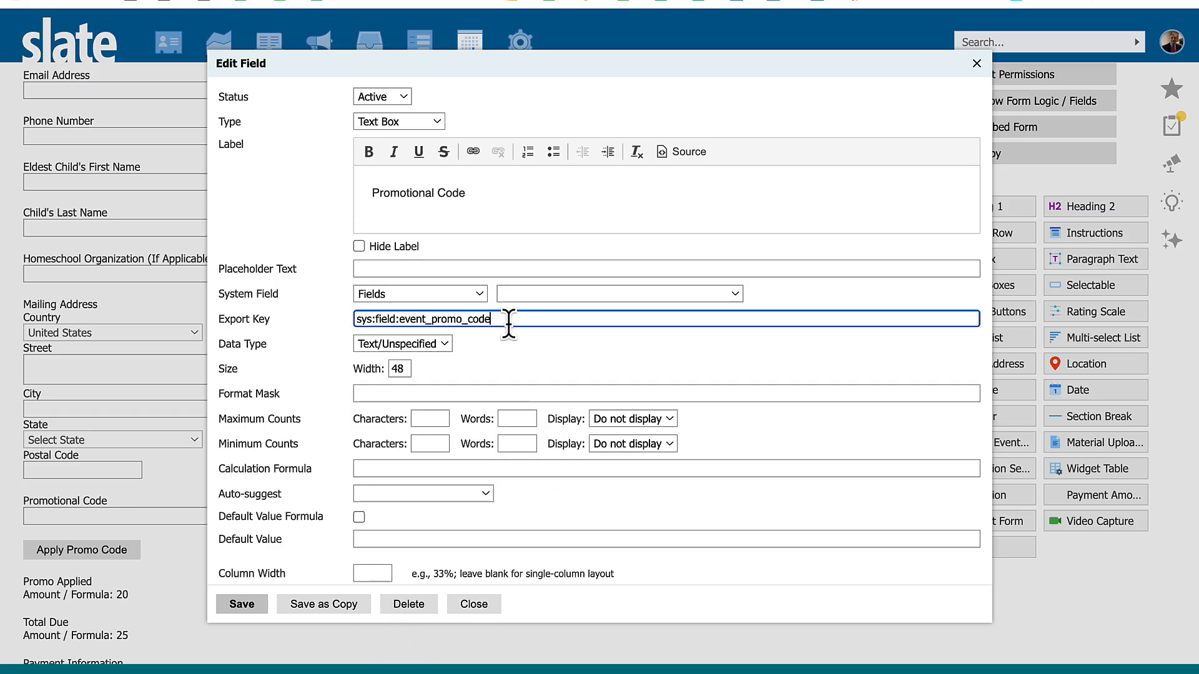
left_click_drag(509, 323, 354, 318)
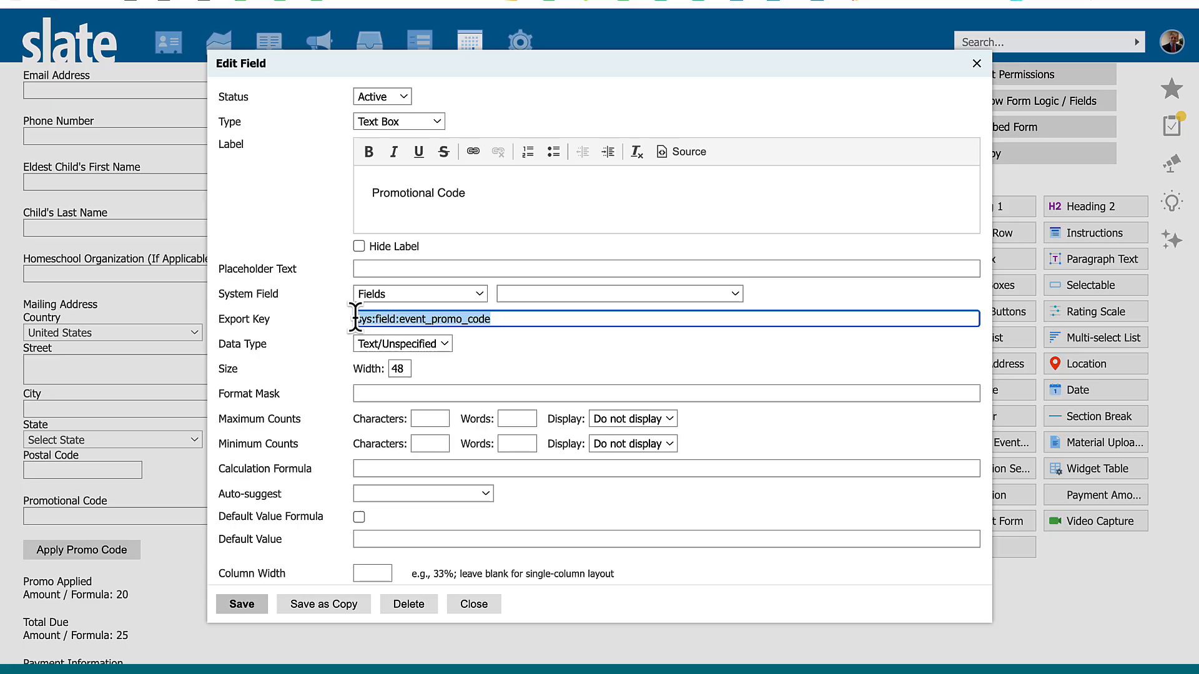
left_click(473, 606)
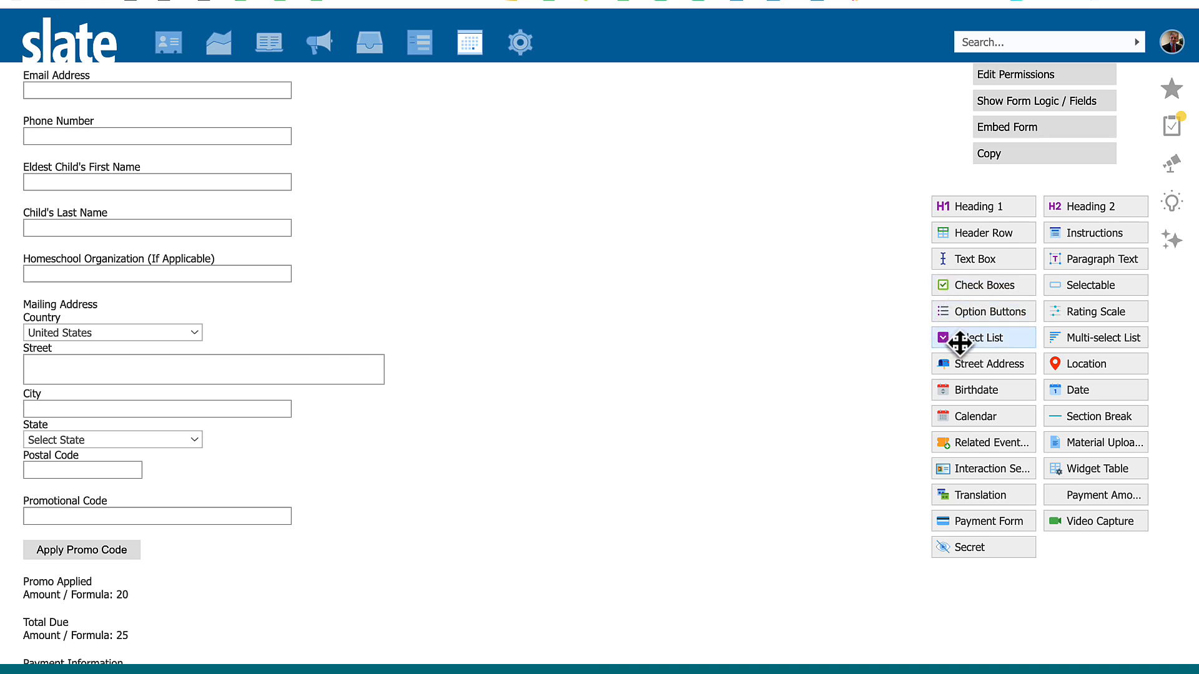
Add a Select List above the Promotional Code field and map it to the system field Fields, Other - Event Promo Code
left_click_drag(959, 342, 621, 394)
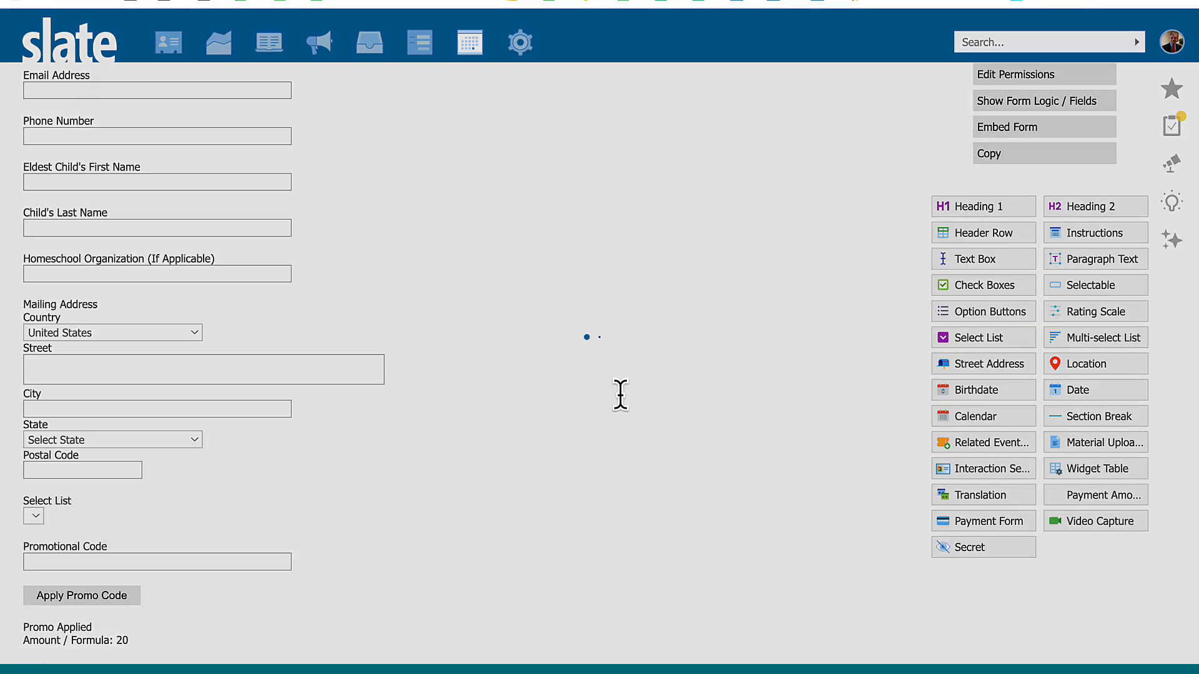
left_click(479, 294)
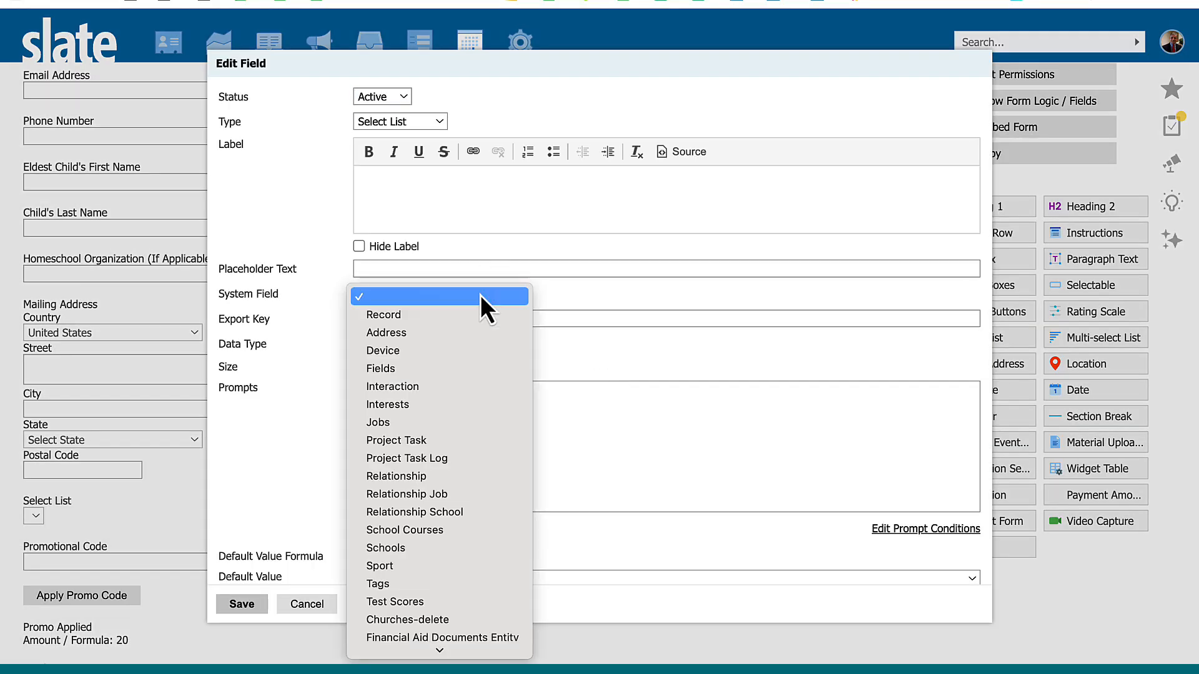
left_click(411, 367)
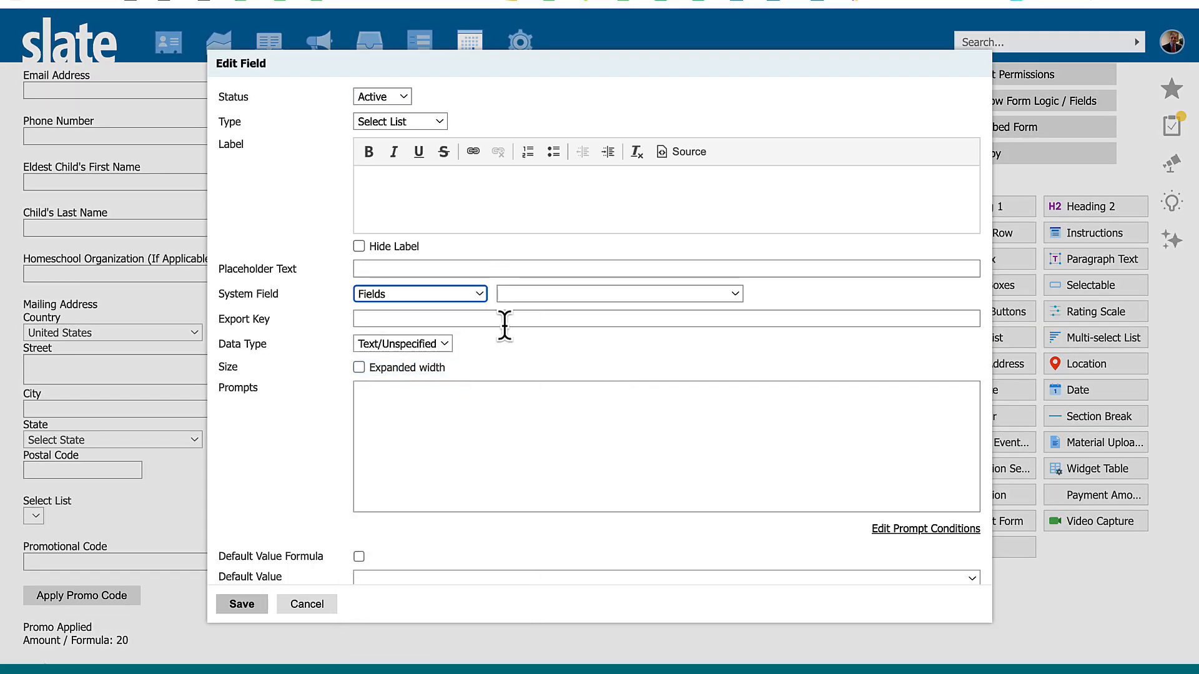
left_click(619, 295)
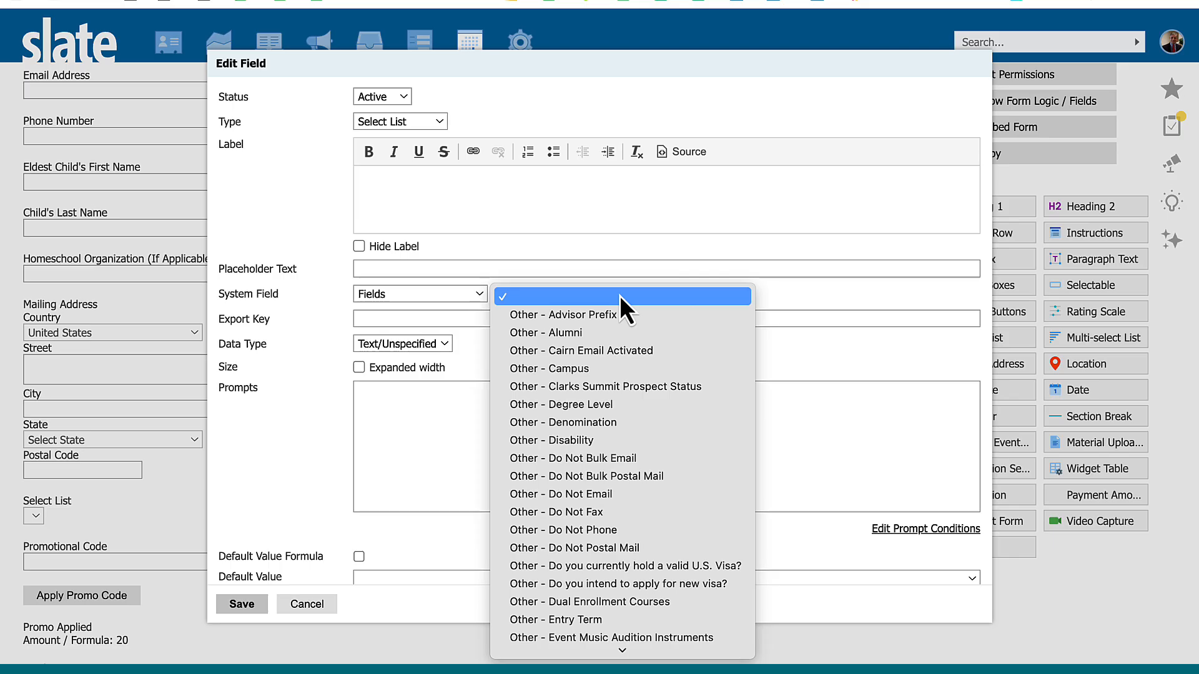
scroll(616, 421, "down", 5)
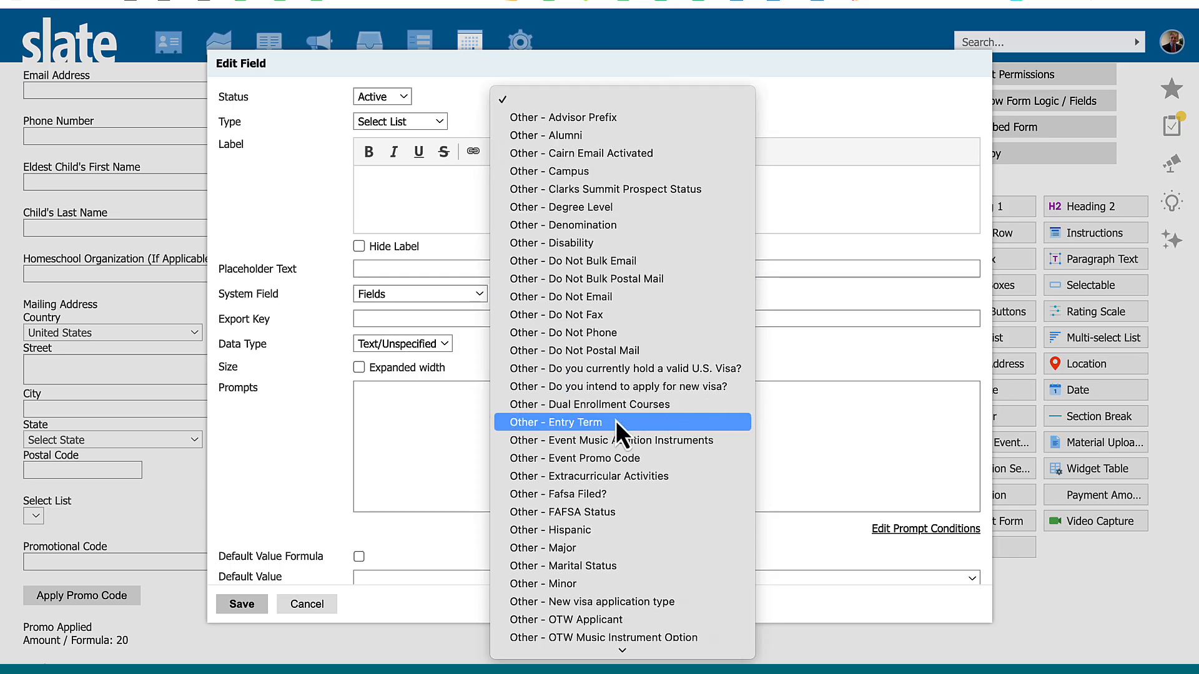
scroll(616, 421, "down", 5)
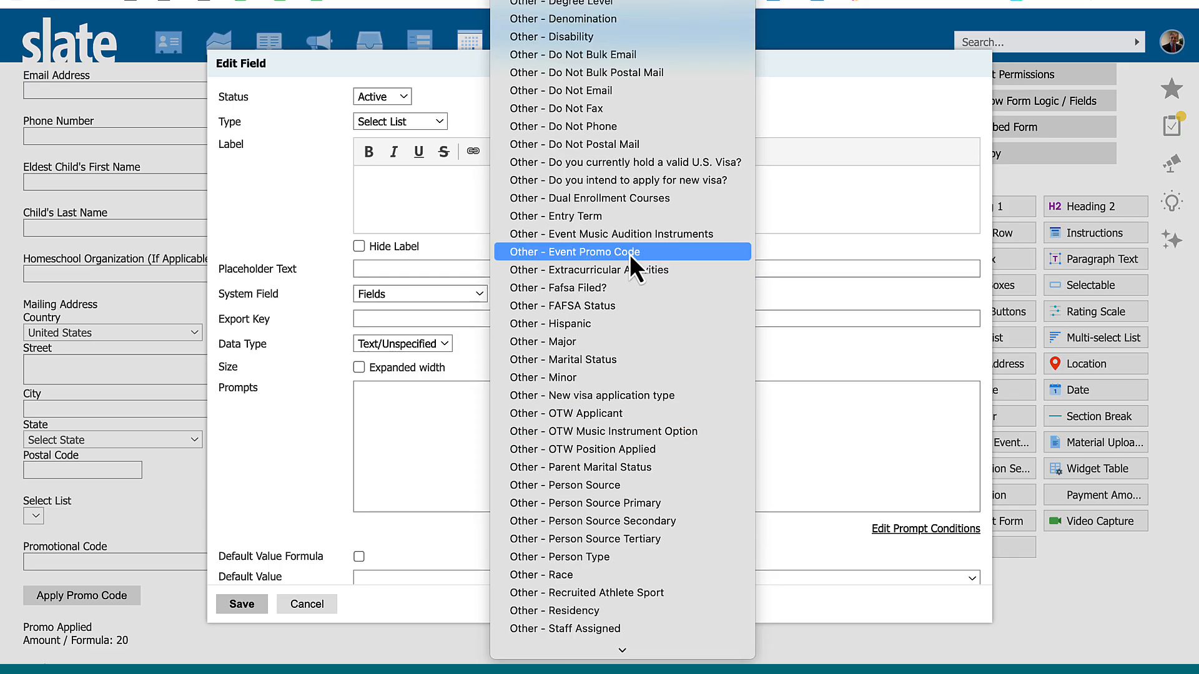
left_click(630, 255)
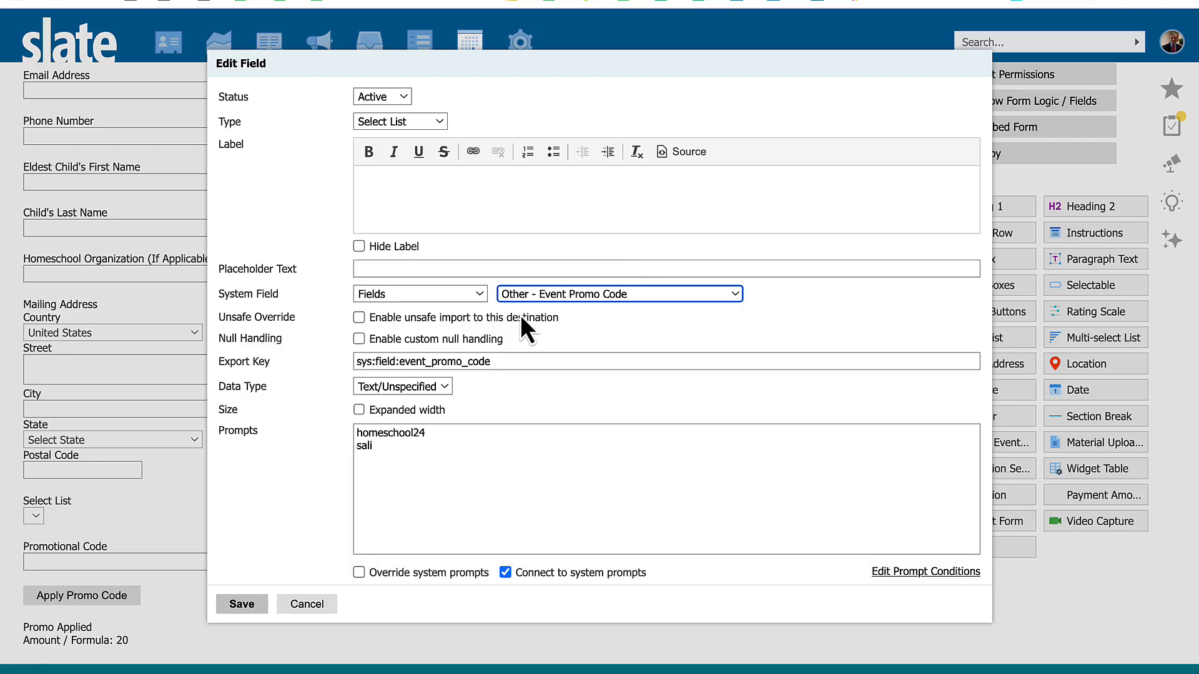
Highlight the full export key of the new Select List to examine it, and cancel the field
left_click_drag(489, 362, 335, 365)
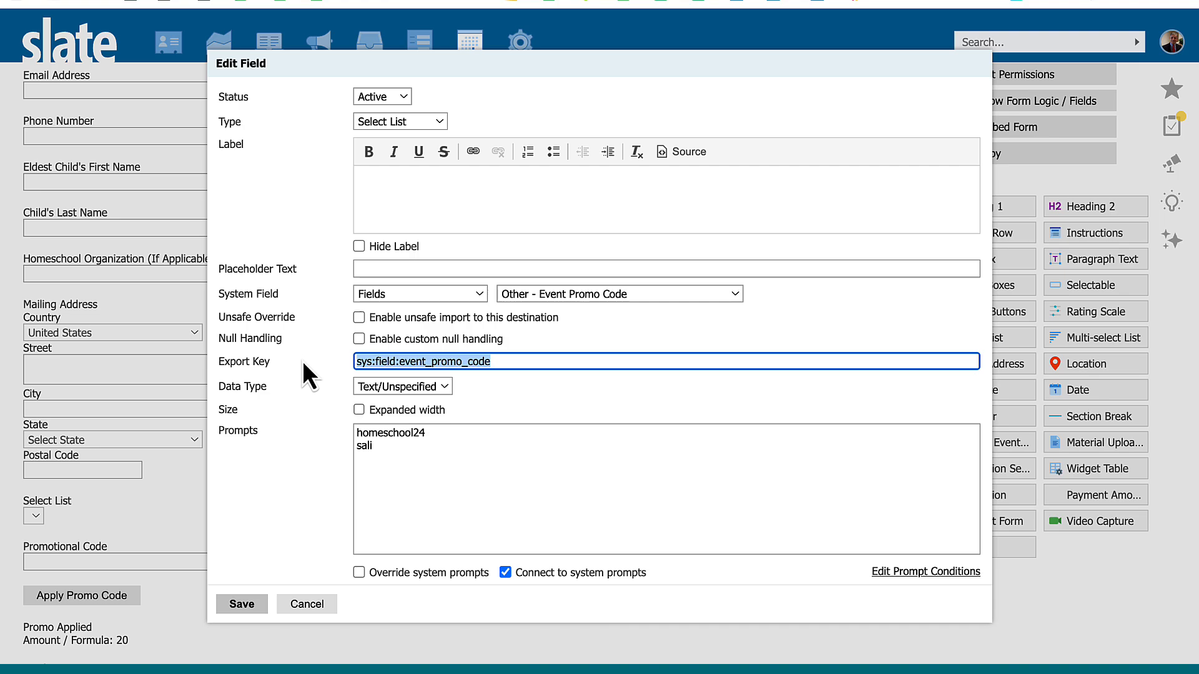
left_click_drag(446, 361, 354, 361)
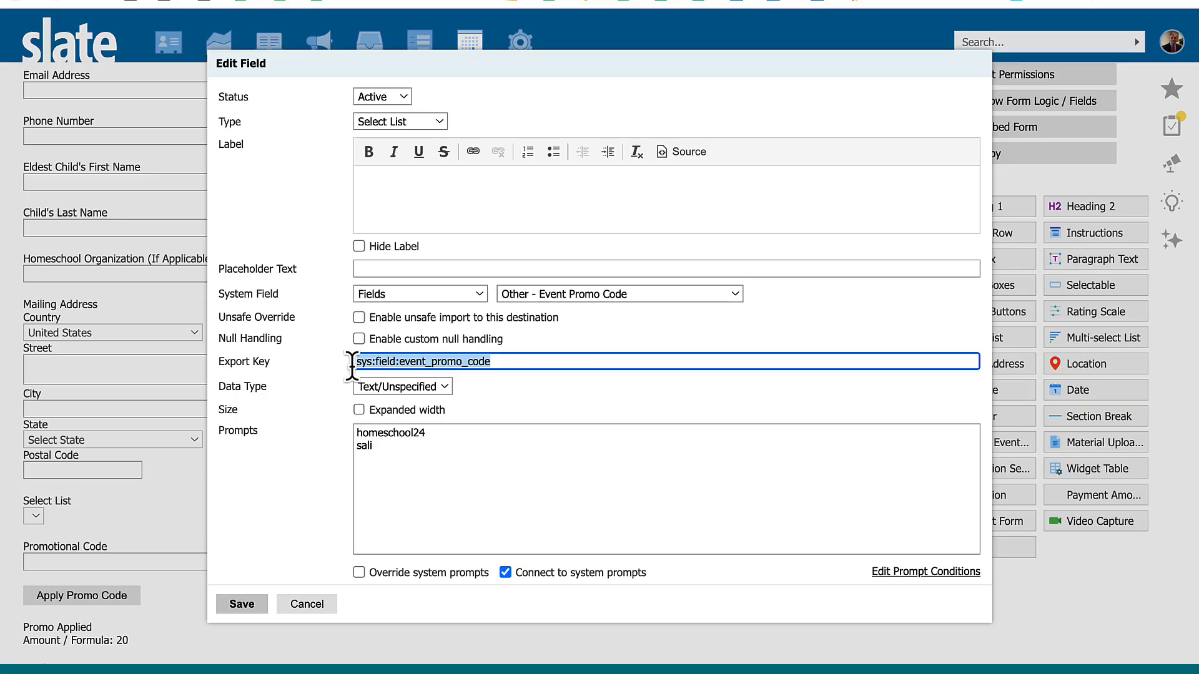
left_click(302, 605)
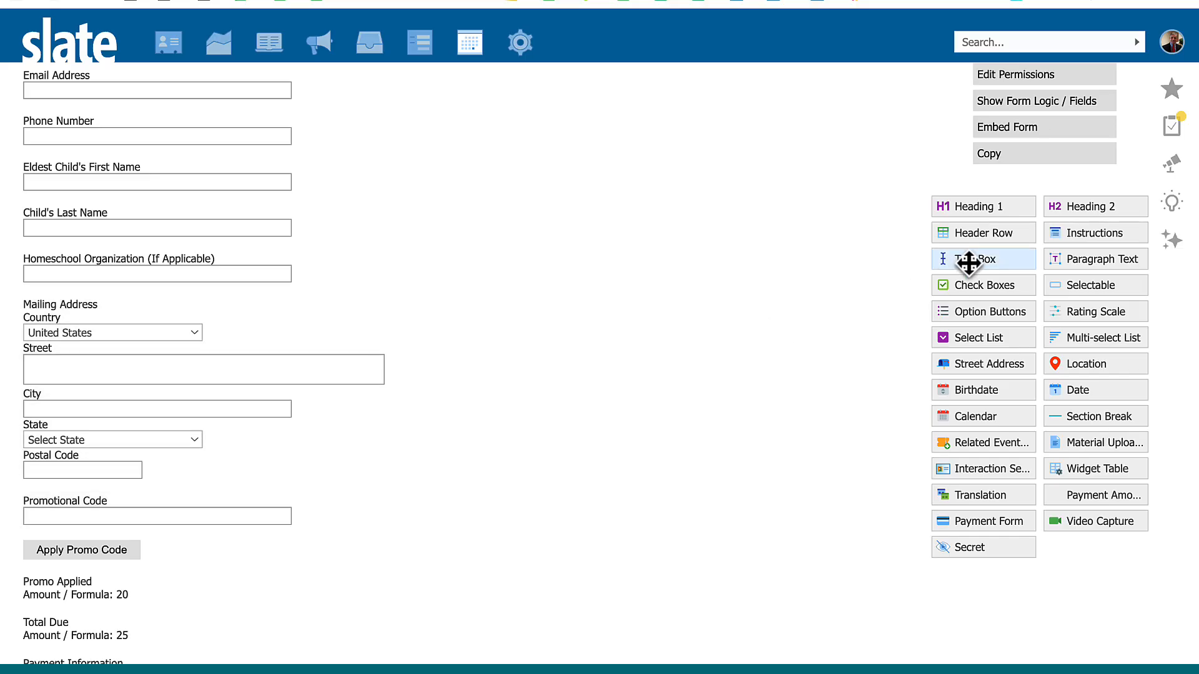
Try out a new Text Box field, and examine the existing Promotional Code box's export key and label before saving it
left_click_drag(962, 265, 737, 325)
left_click(467, 201)
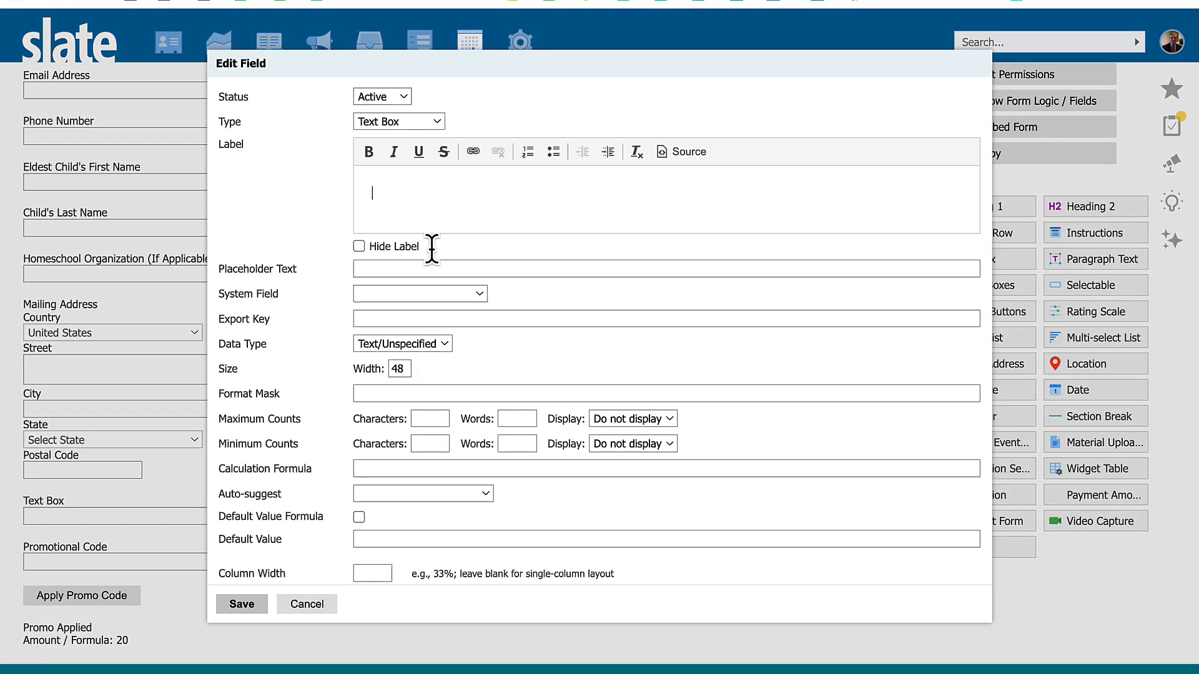
left_click(372, 317)
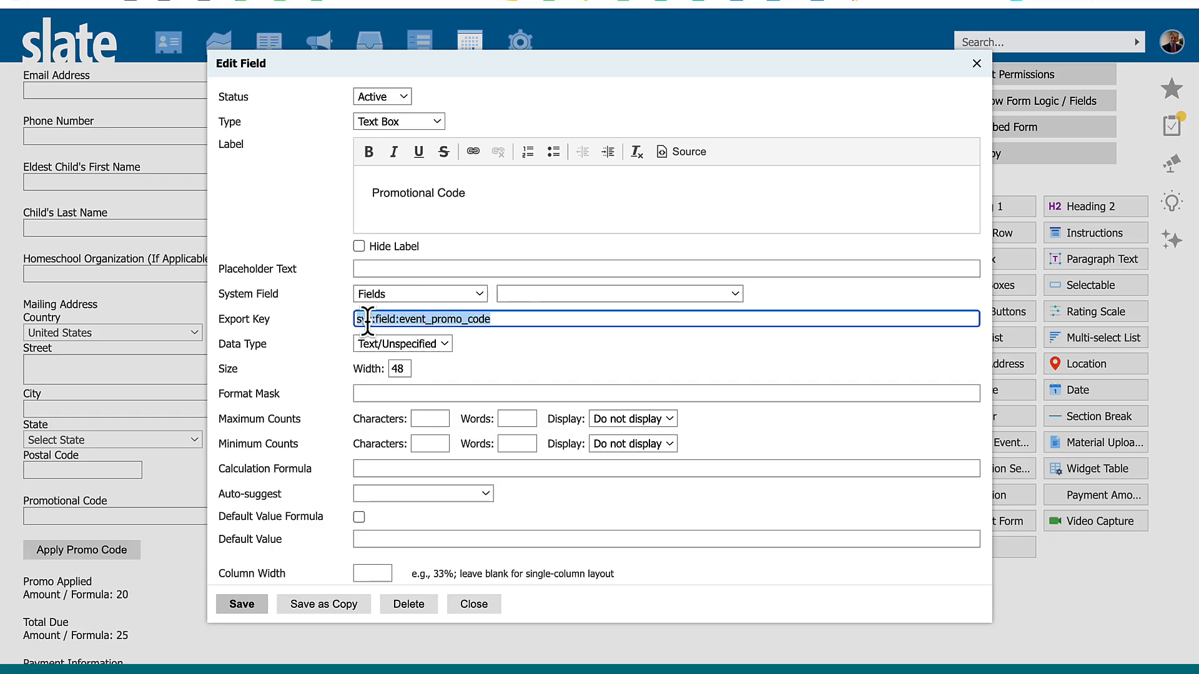
left_click(480, 194)
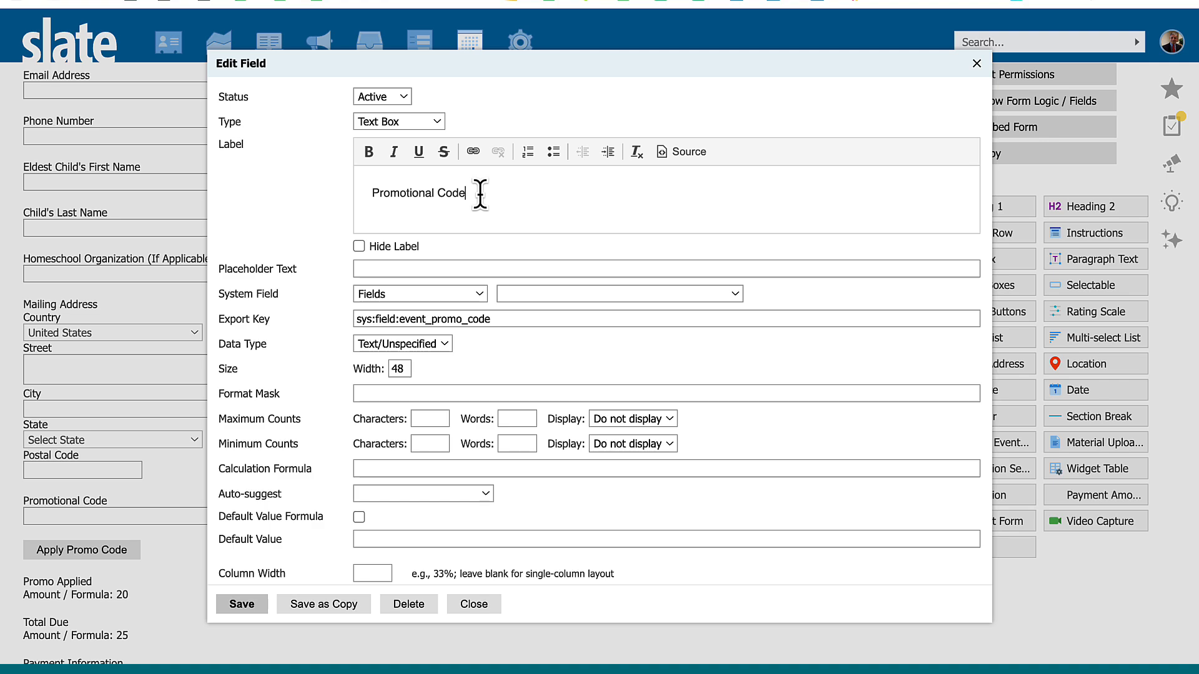
left_click(242, 603)
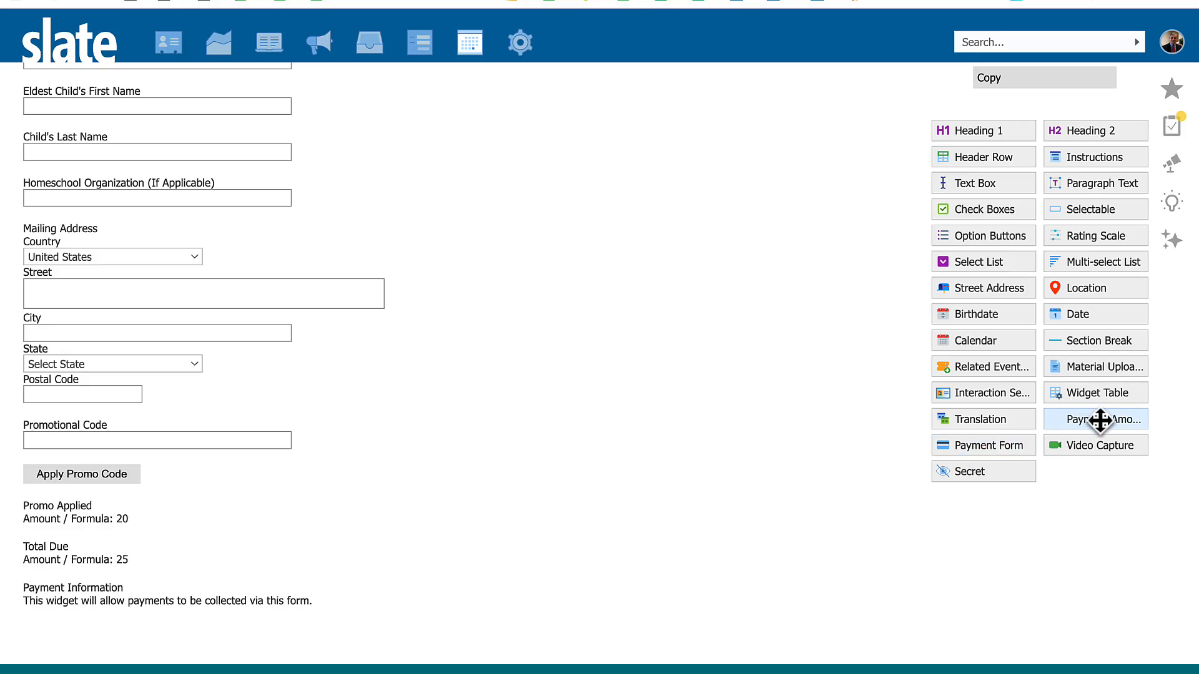
Open a new Payment Amount field and cancel it, and review the label and amount of the Promo Applied field
left_click_drag(1100, 422, 667, 350)
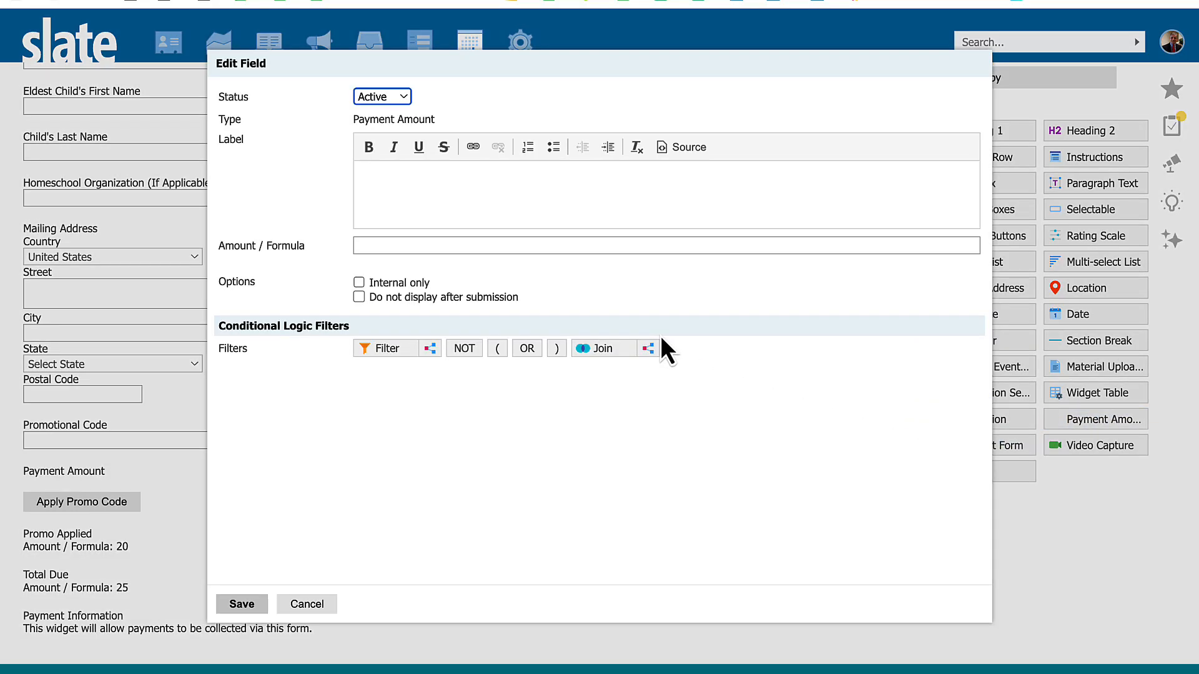
left_click(307, 604)
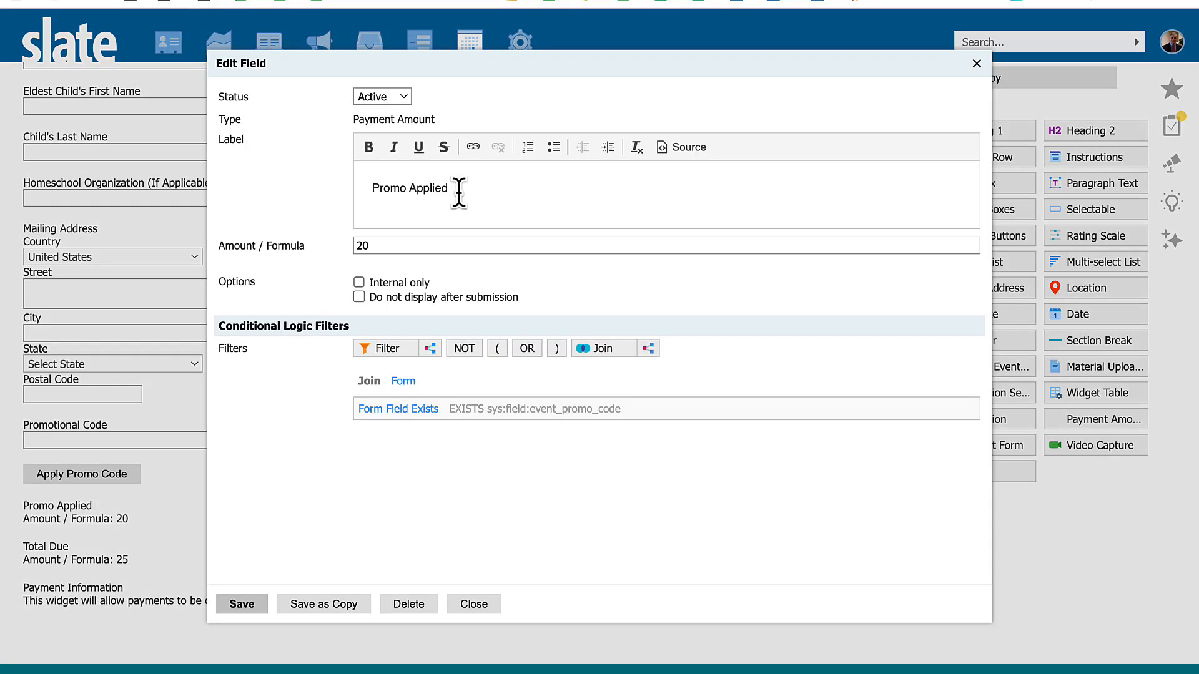
left_click_drag(458, 192, 374, 185)
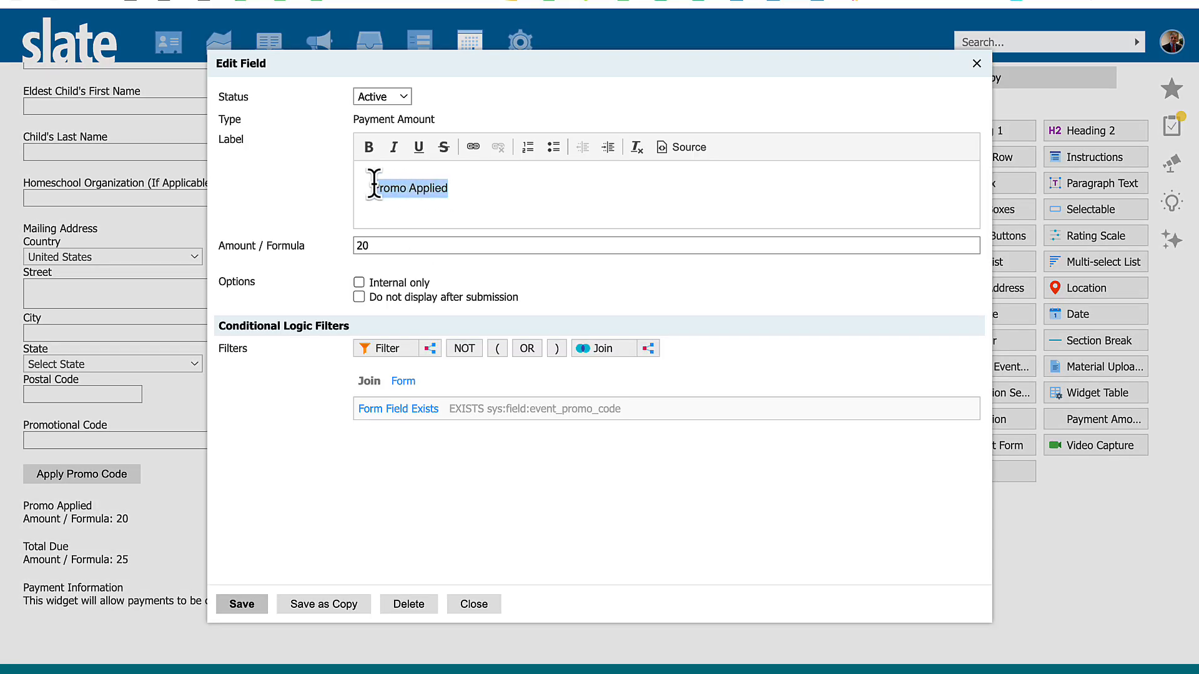
left_click(377, 245)
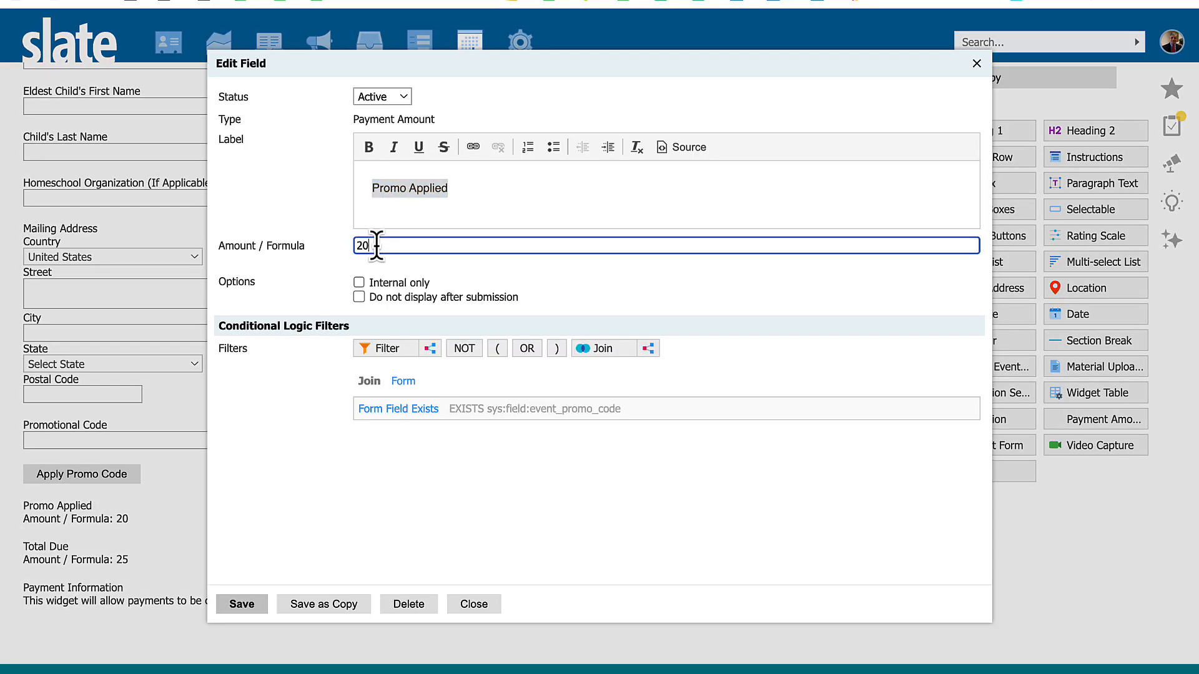
left_click_drag(376, 246, 356, 243)
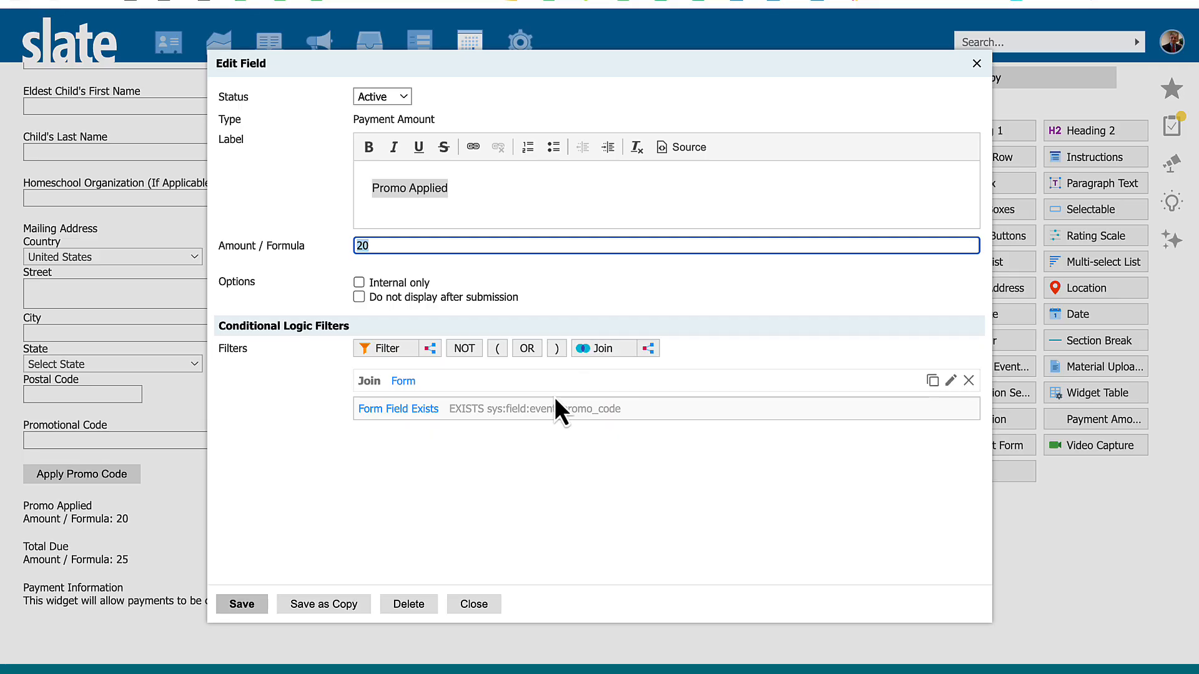
Examine the Form Field Exists filter and its available form fields on Promo Applied, and save the field with its settings as they are
left_click(522, 410)
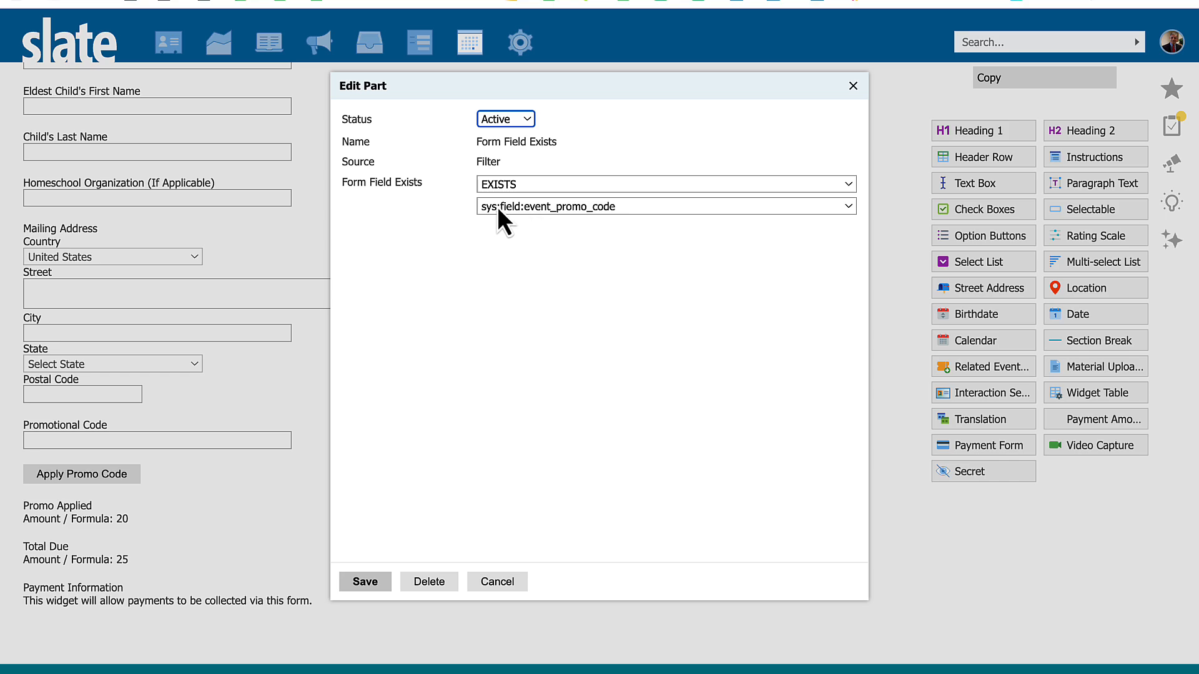
left_click(567, 206)
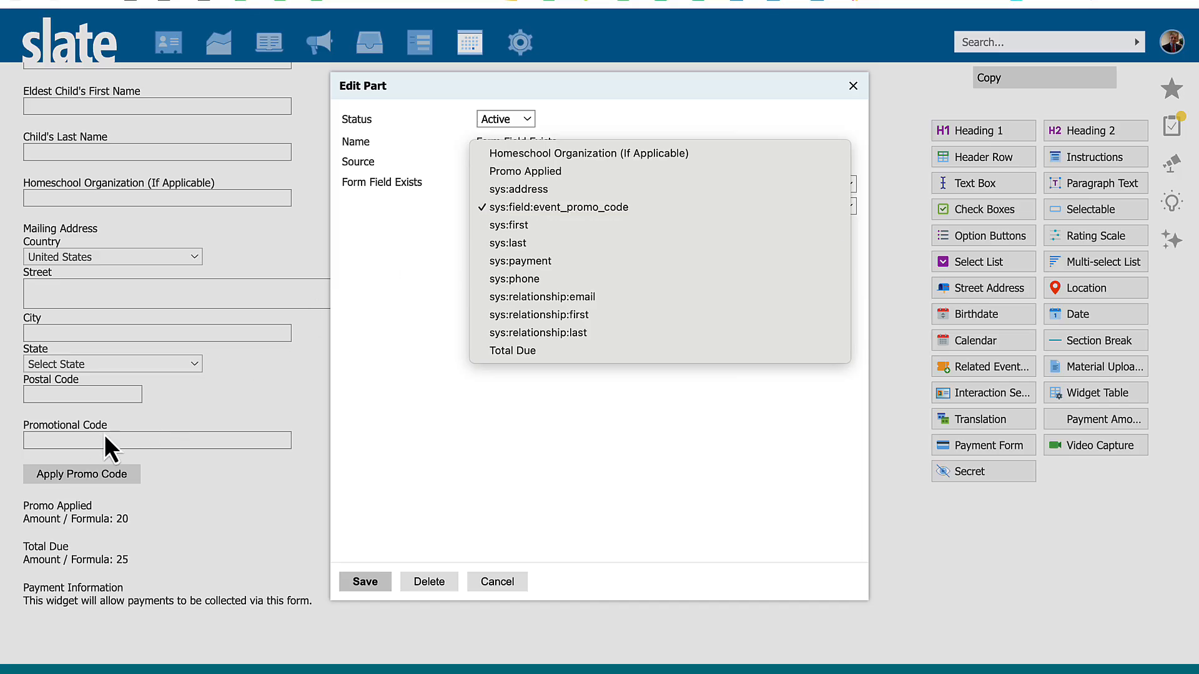
left_click(500, 587)
left_click(375, 584)
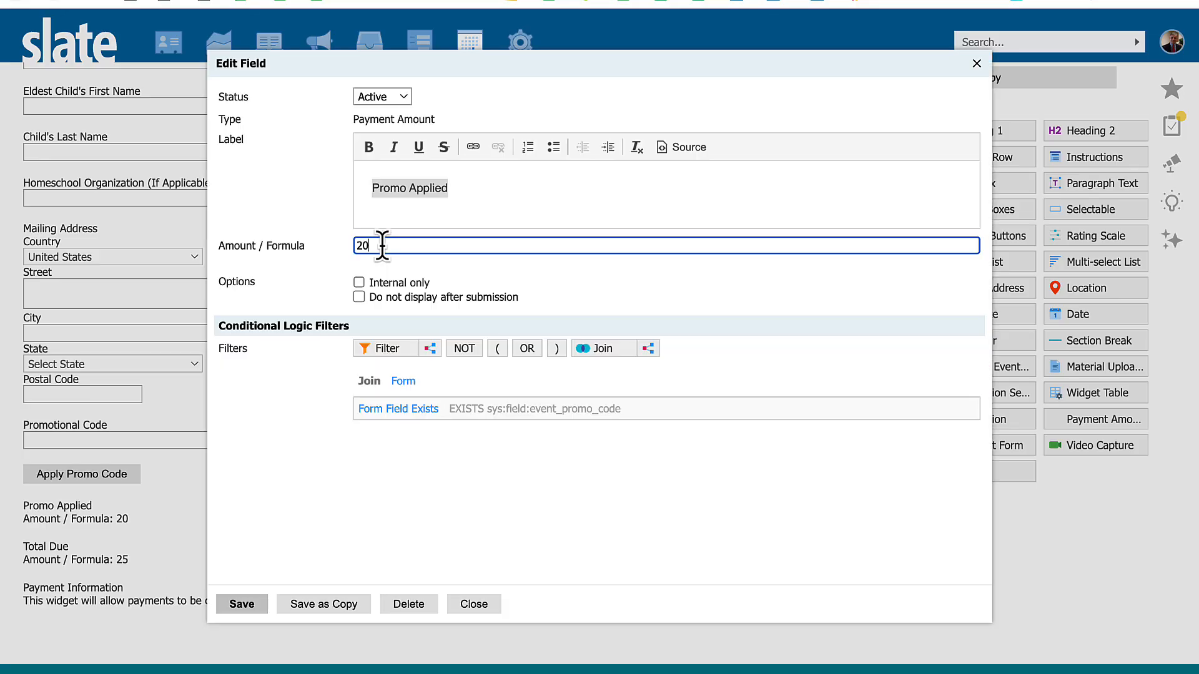
left_click(242, 604)
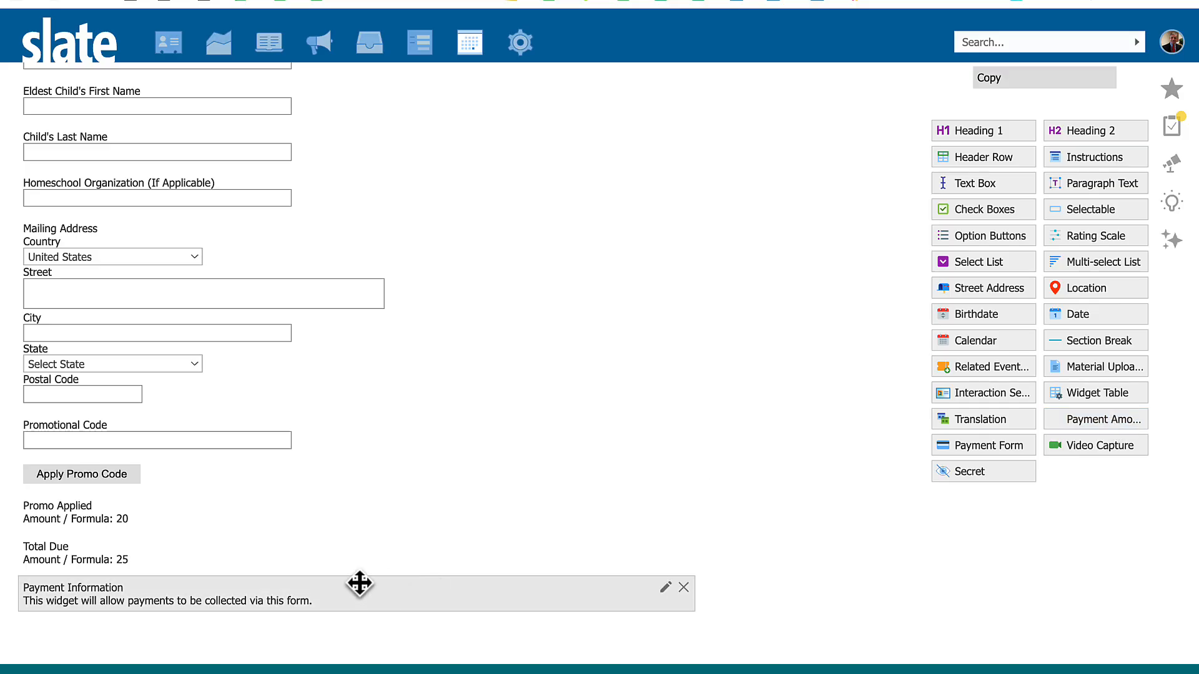
Open the Total Due field, review its amount and Form Field Exists filter, and close it without changes
left_click(319, 565)
left_click(474, 185)
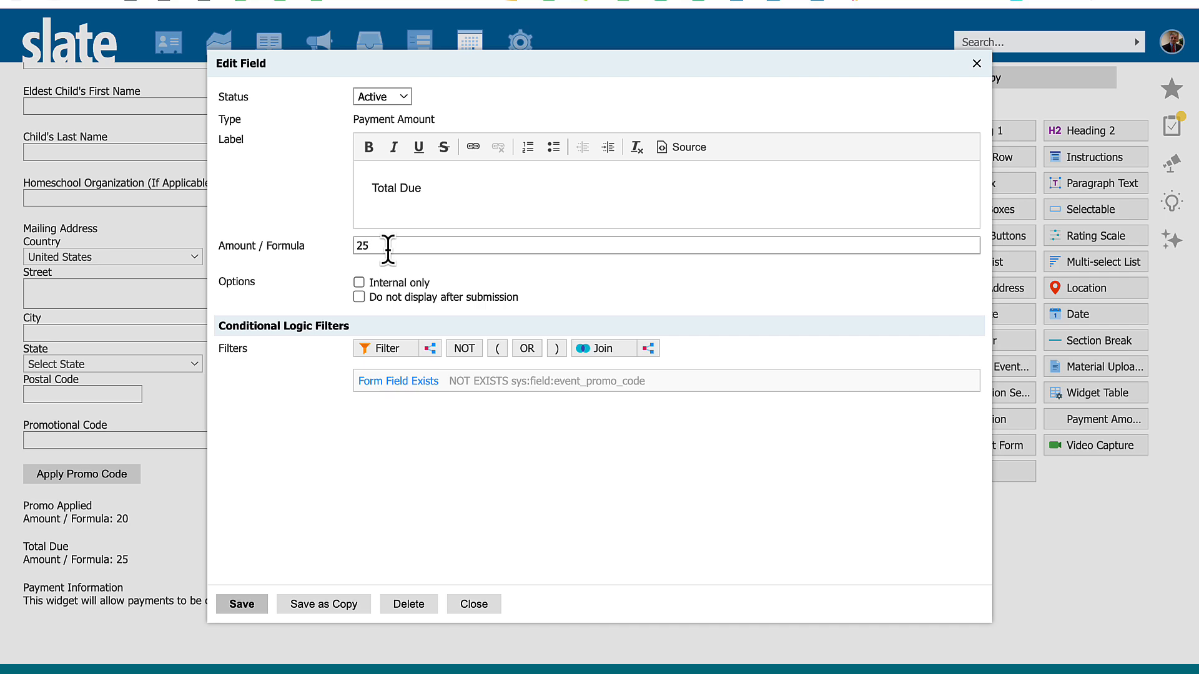
left_click(417, 382)
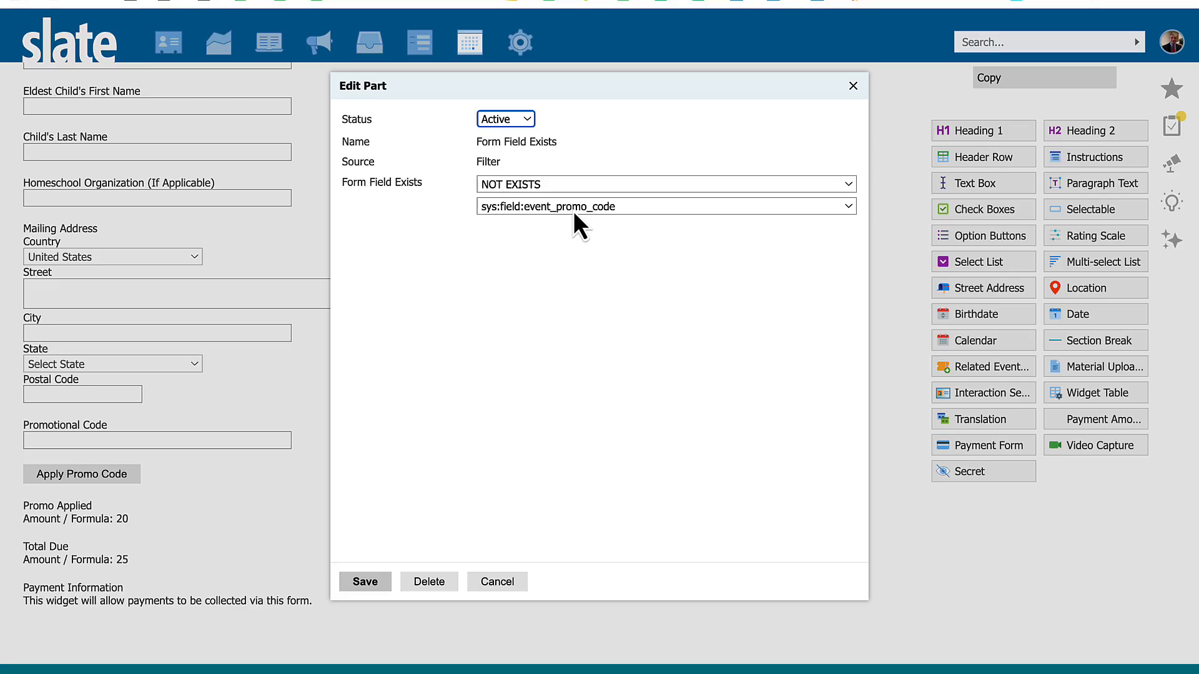
left_click(490, 584)
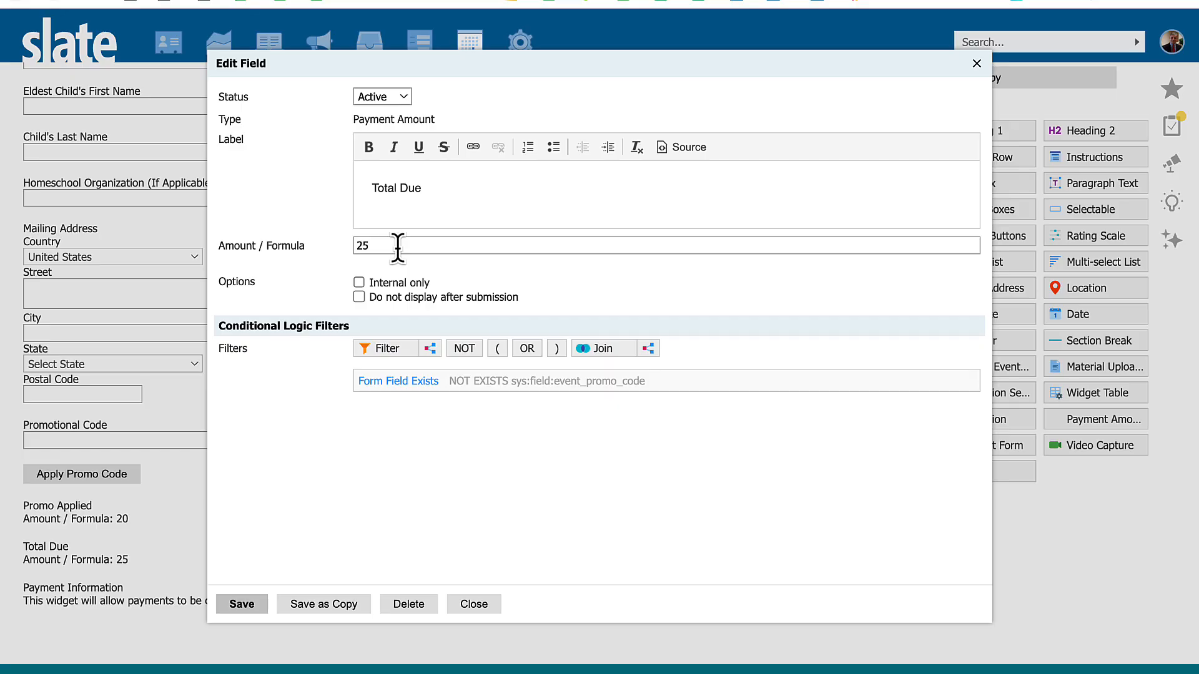
left_click(474, 604)
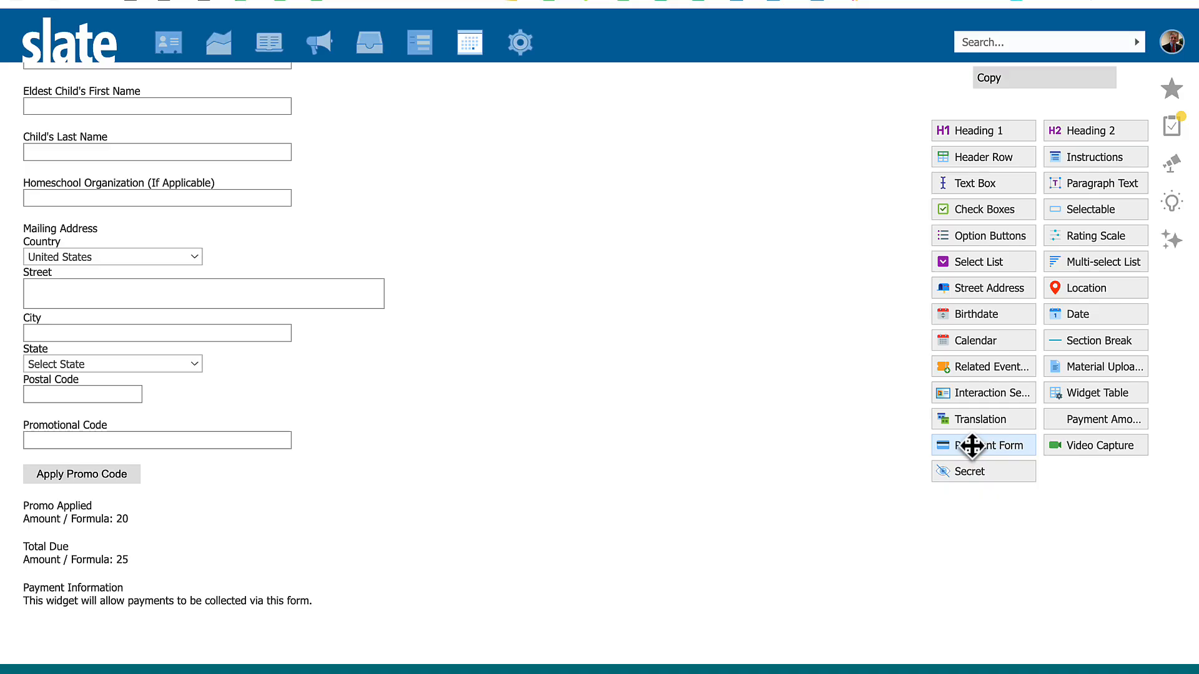
Open the Payment Information widget, review its payment amount, account and embedded payment form settings, and close it
left_click(334, 599)
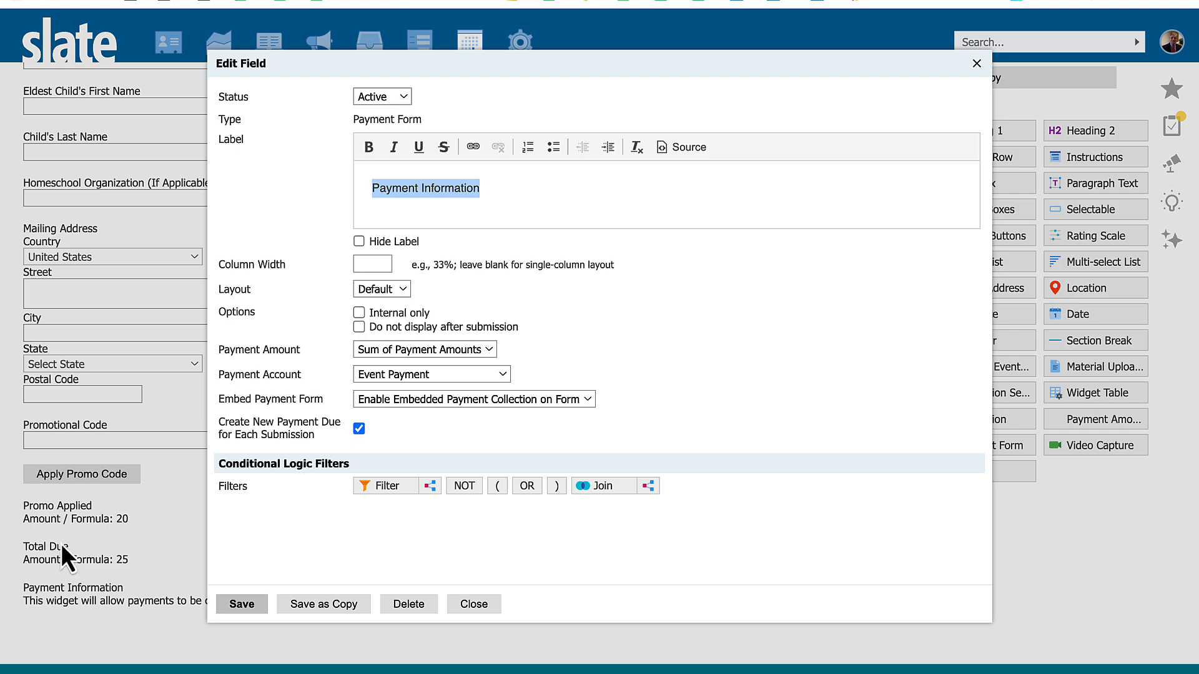
left_click(440, 403)
left_click(441, 403)
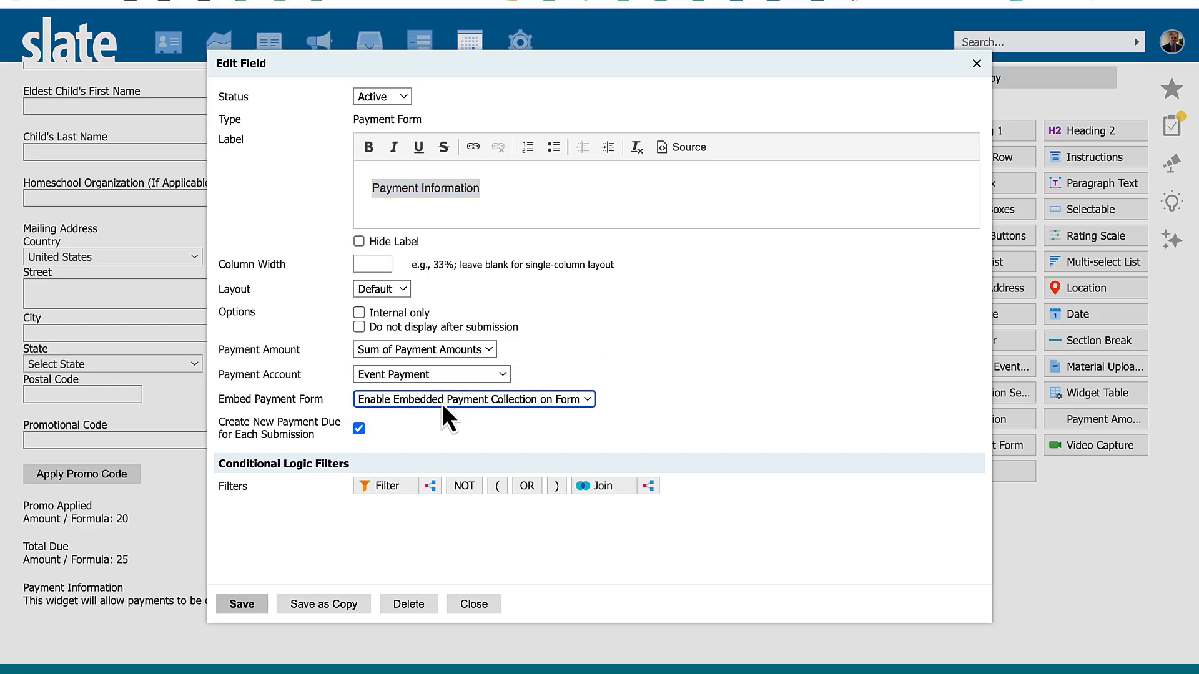
left_click(422, 441)
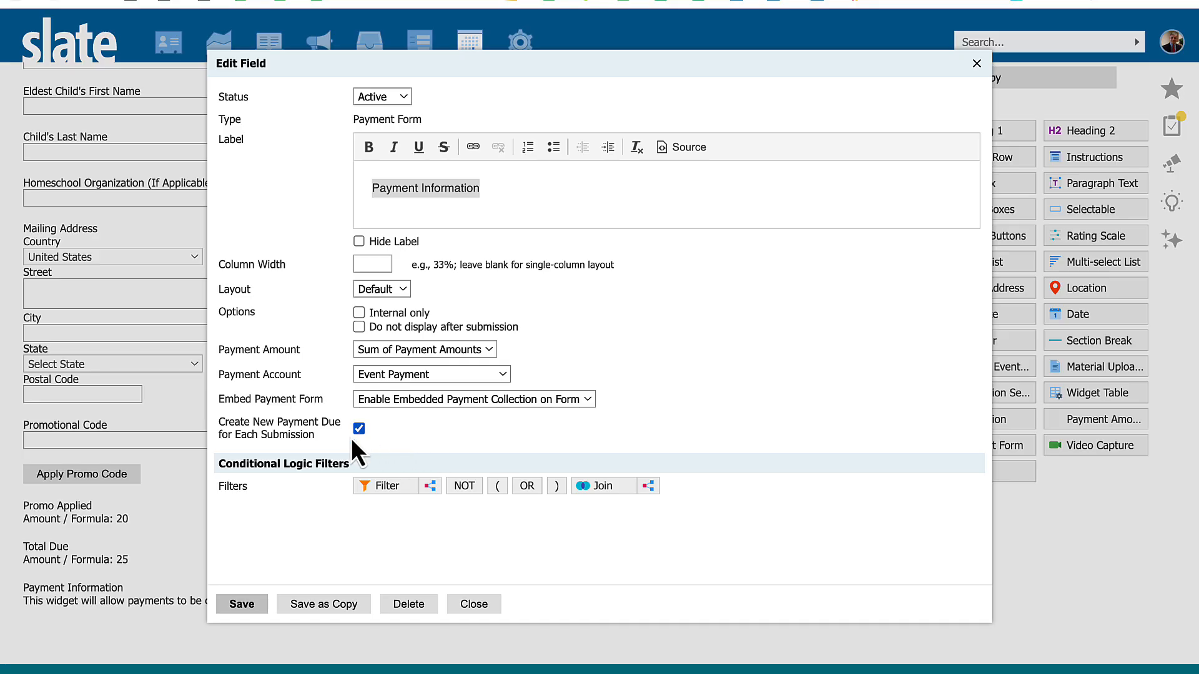
left_click(478, 605)
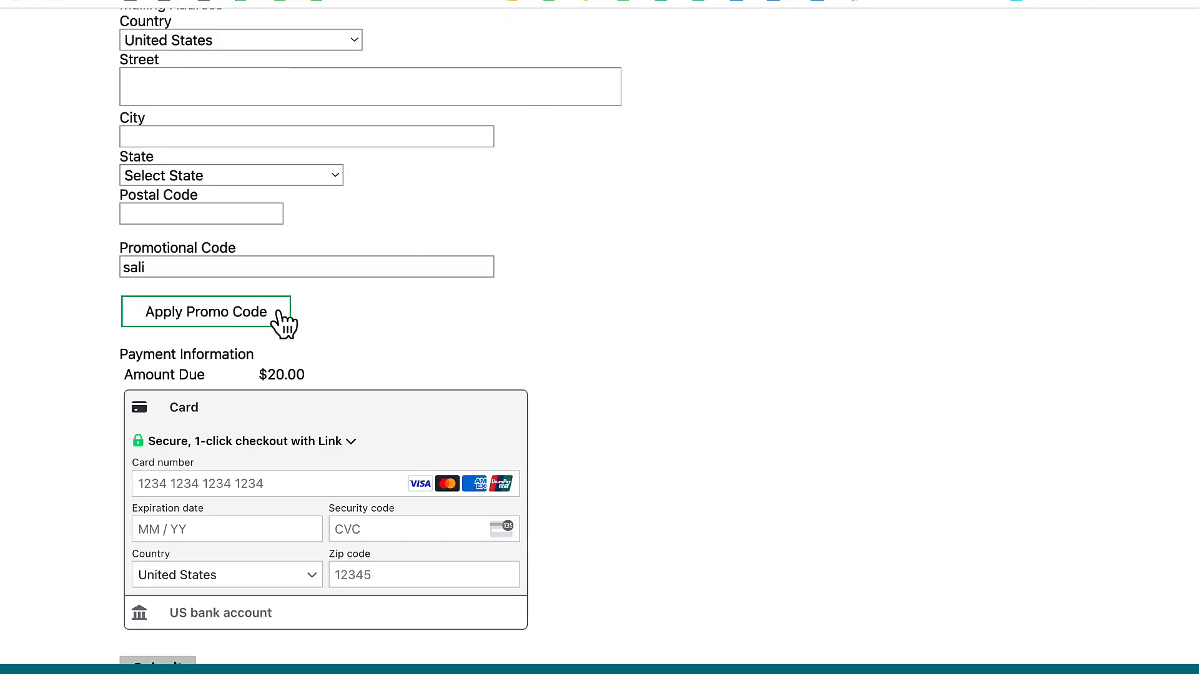
On the live registration form, clear the Promotional Code field and apply the empty code to test the amount due
left_click_drag(198, 271, 107, 274)
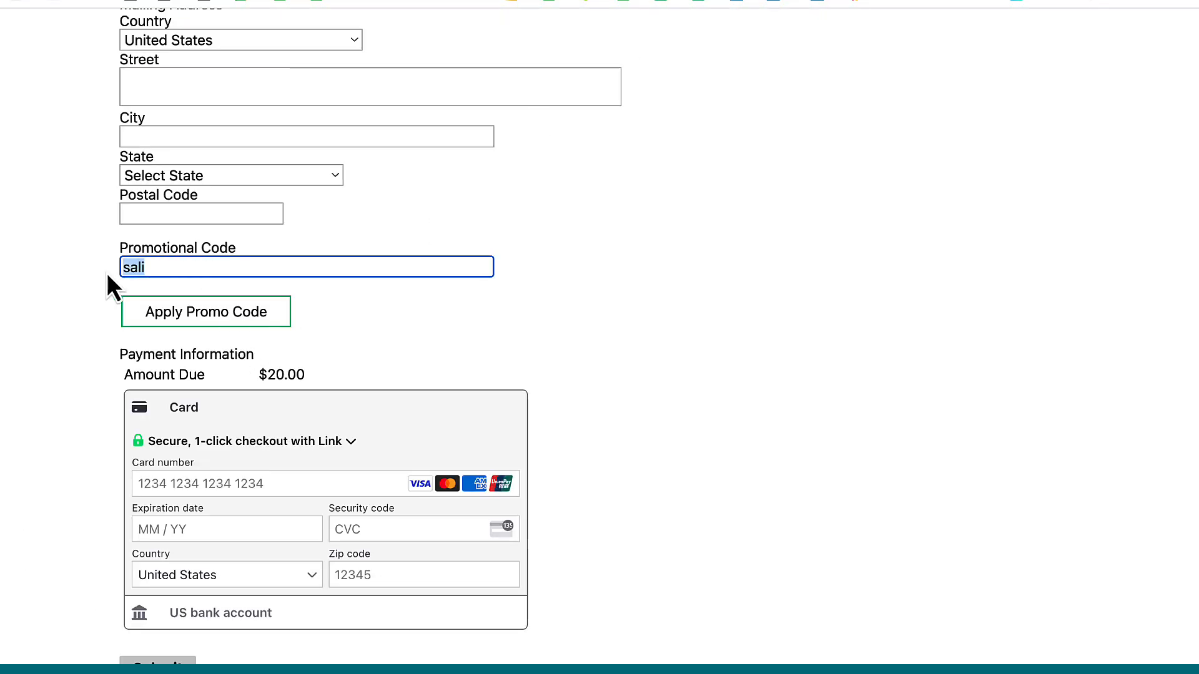
key("BackSpace")
left_click(199, 321)
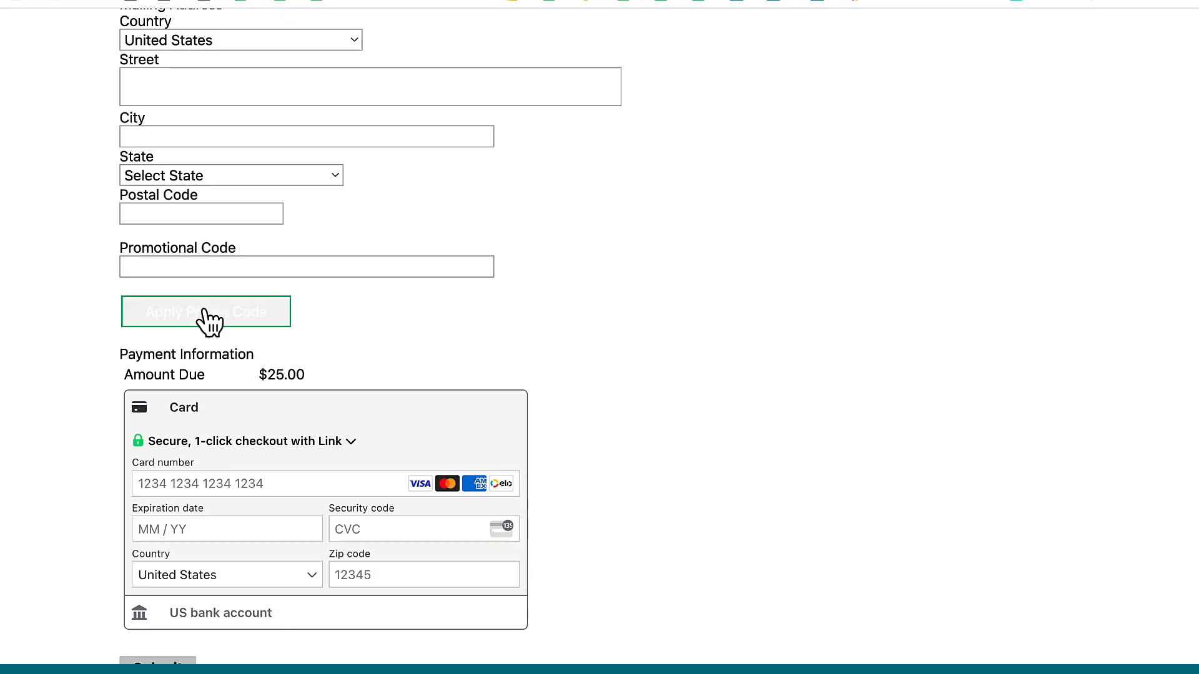
Enter sali as the promotional code on the registration form and apply it to test the amount due
left_click(193, 266)
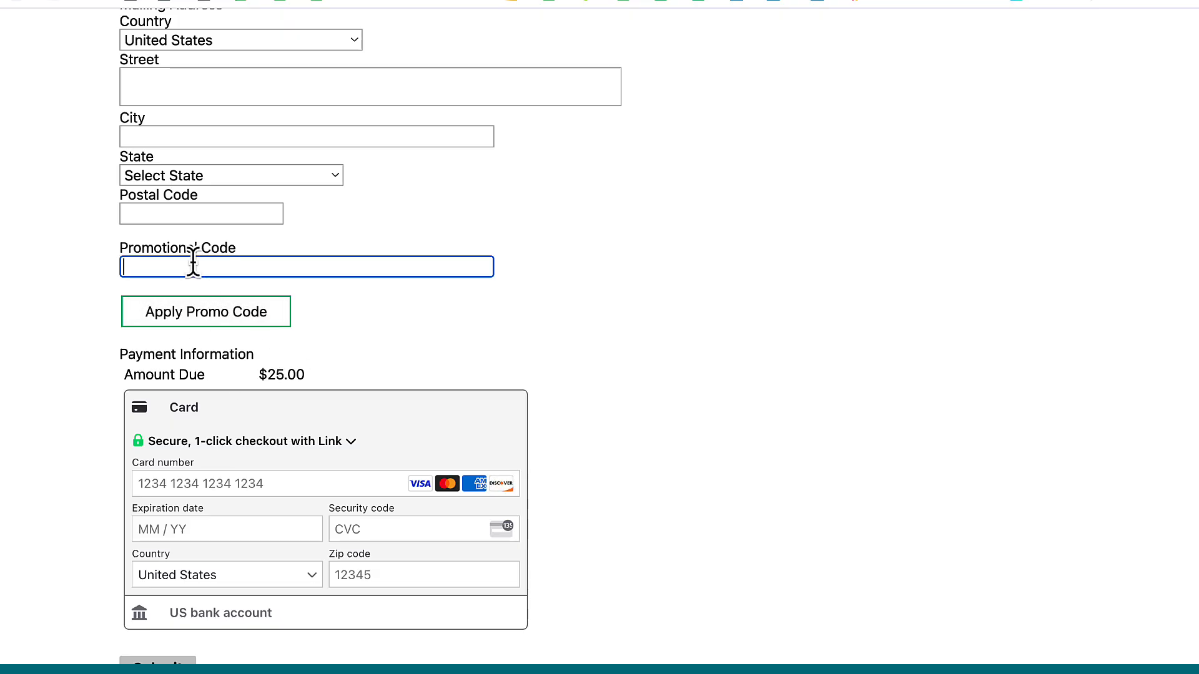
type("sali")
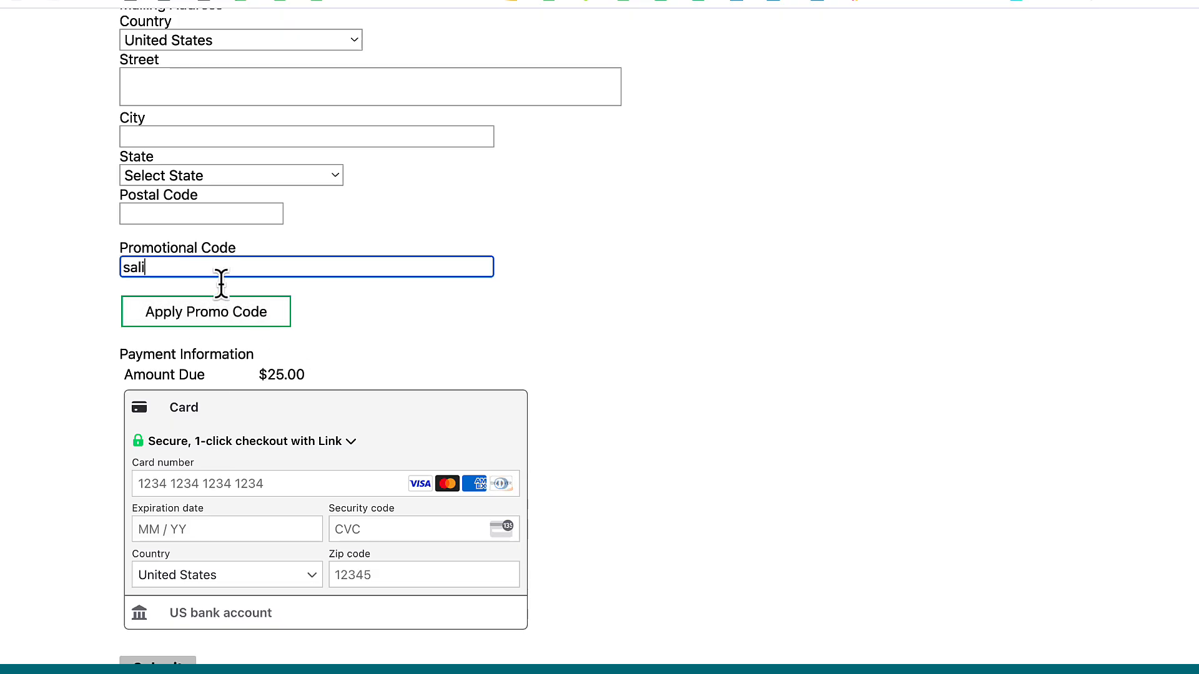
left_click(253, 311)
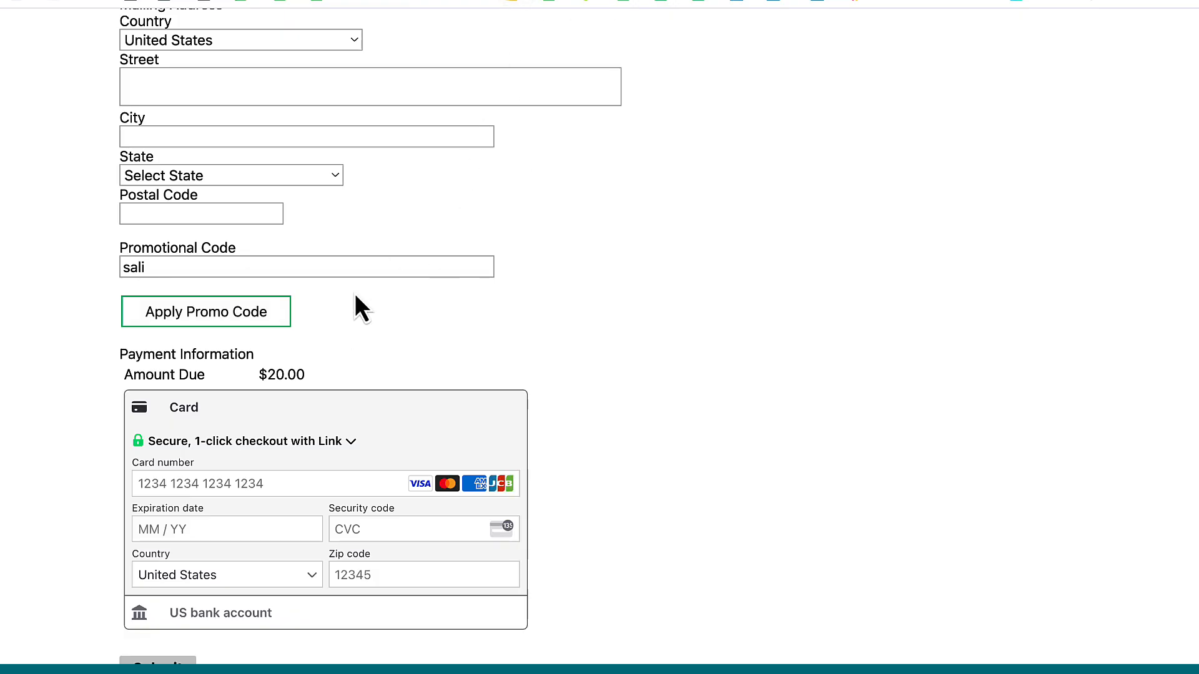
left_click(265, 318)
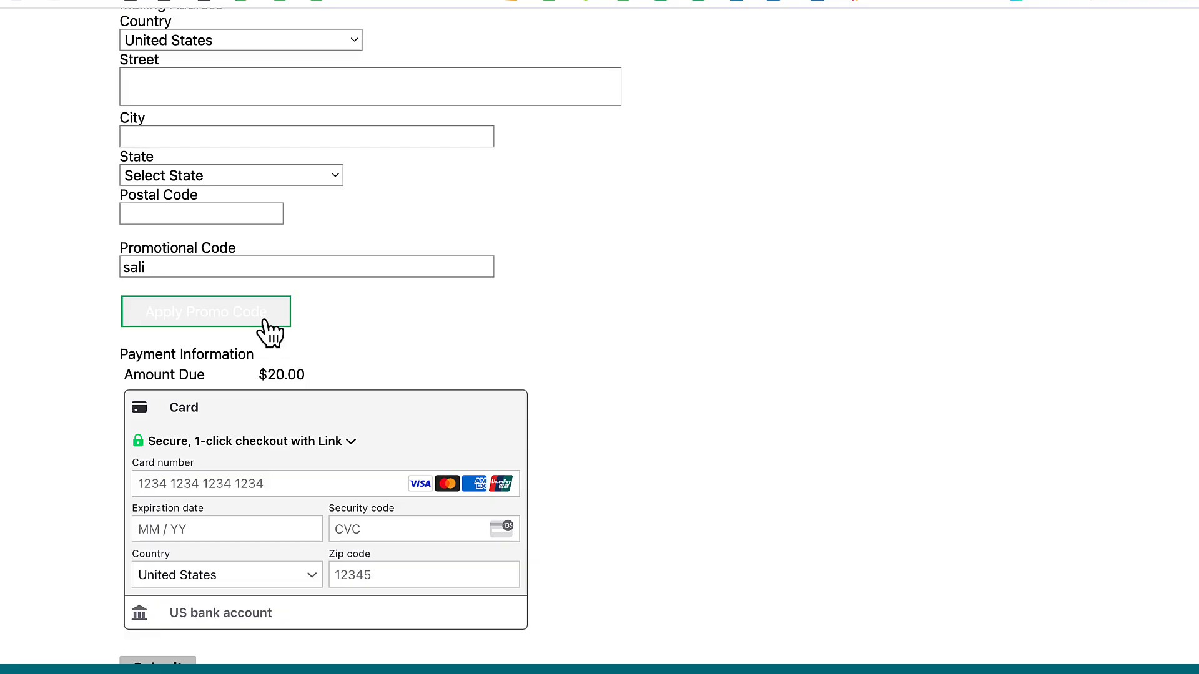
left_click(296, 267)
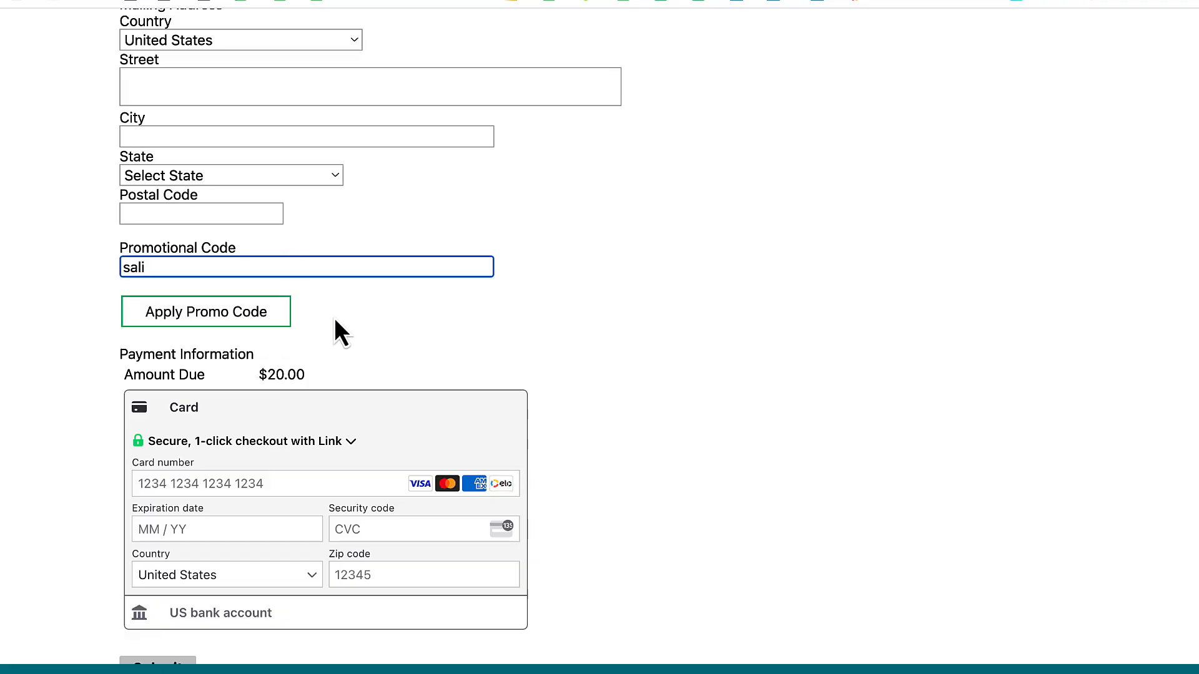
left_click(267, 319)
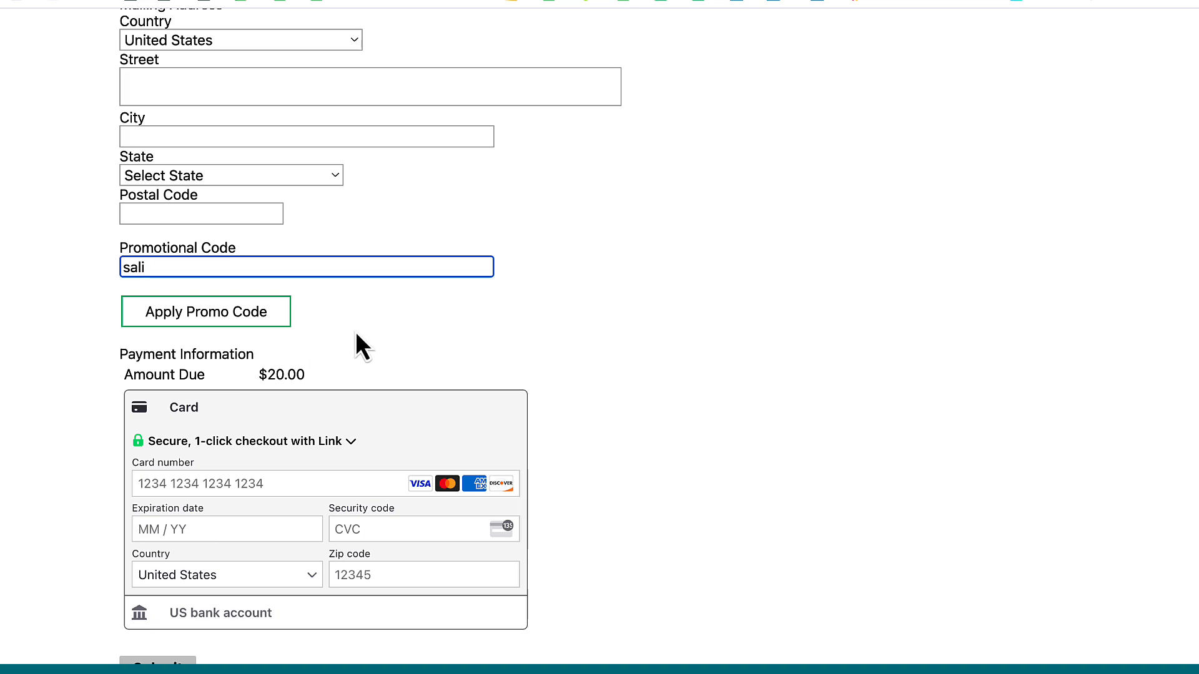
scroll(356, 334, "down", 3)
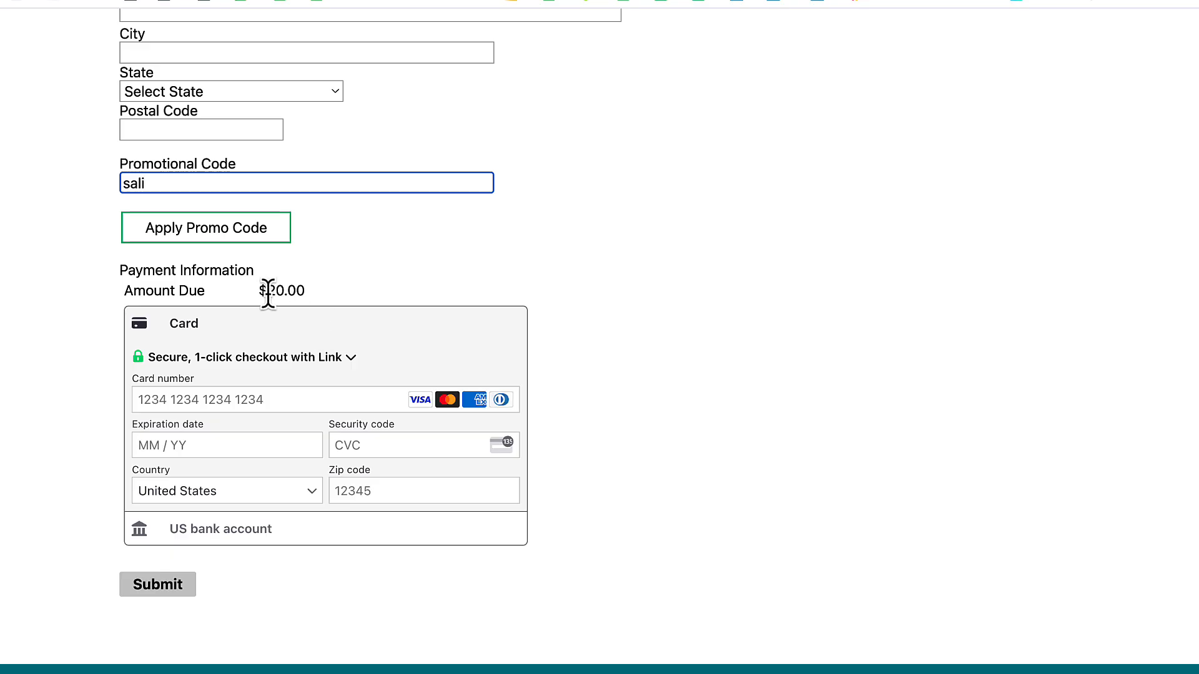
left_click(416, 253)
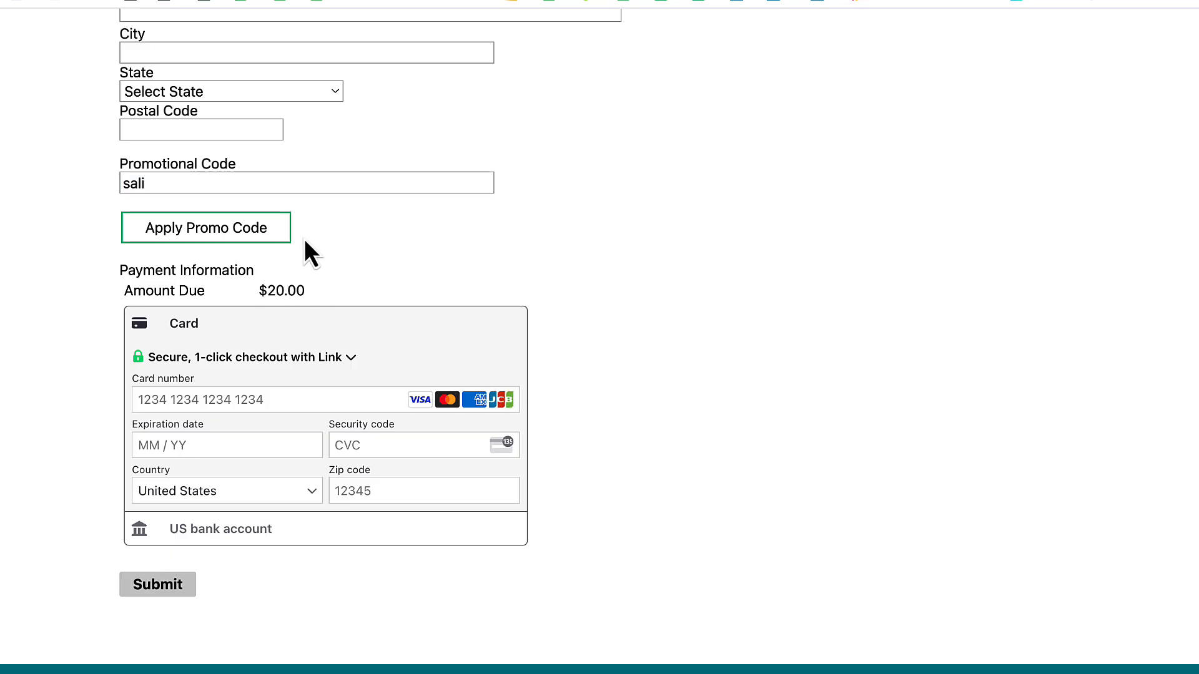
left_click(270, 236)
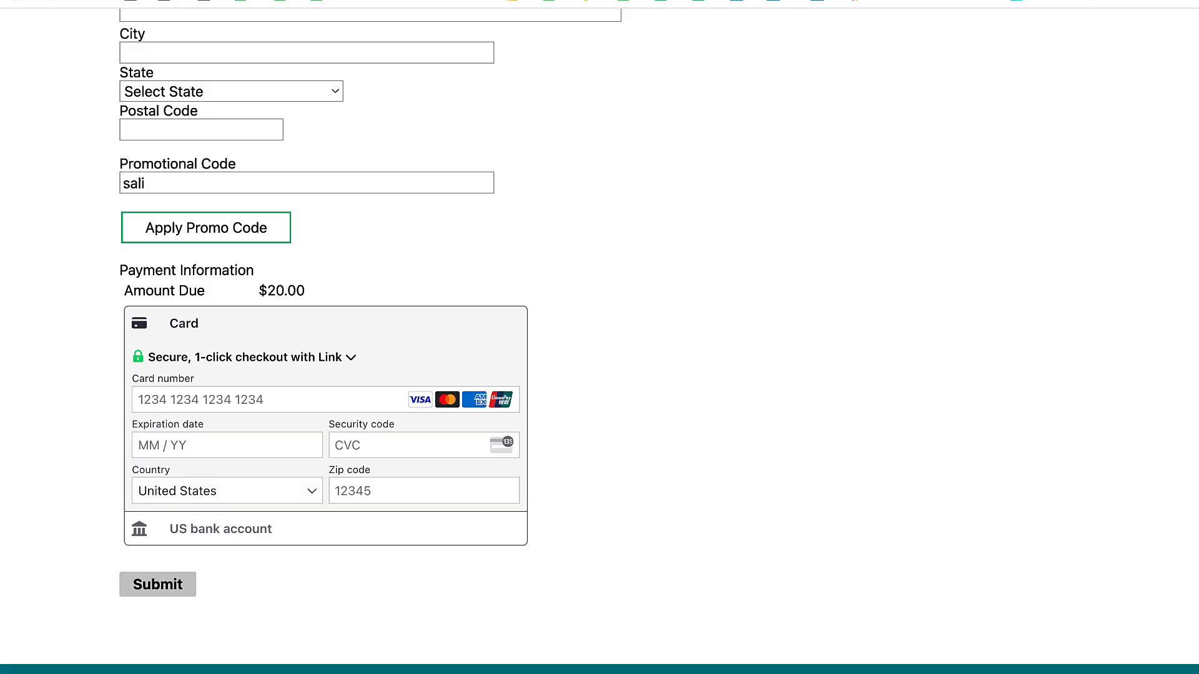
In the Slate form editor, open the Apply Promo Code block's HTML source, examine its CSS and button code, and close it without changes
left_click(431, 1)
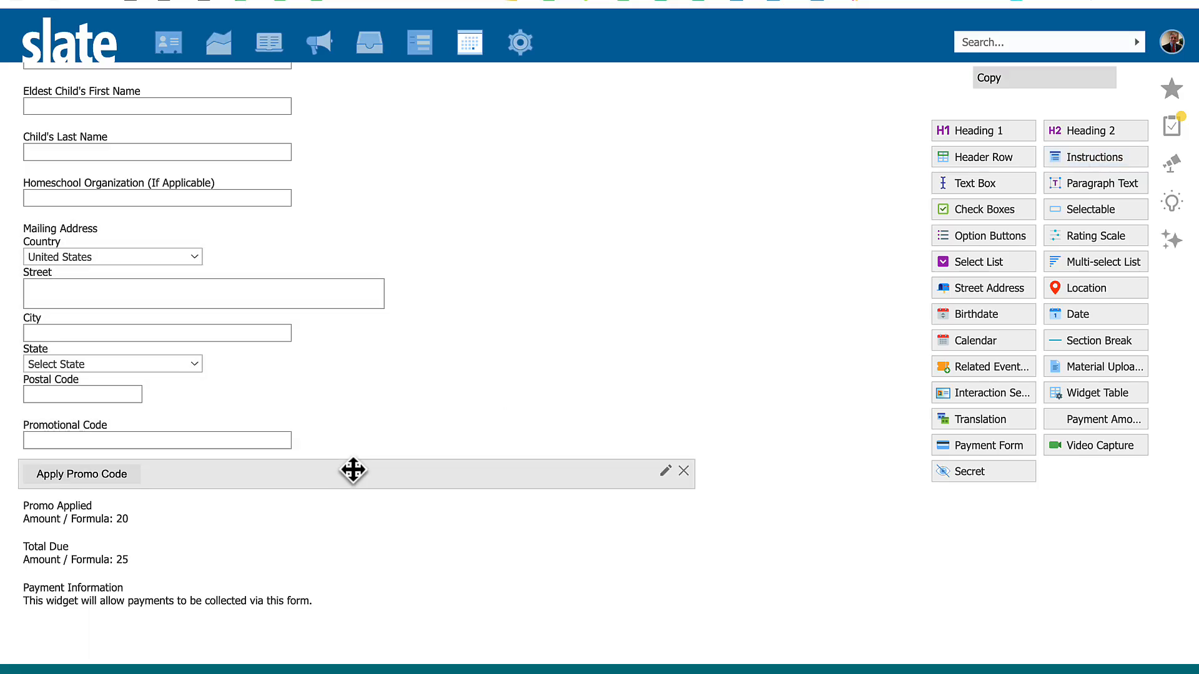
left_click(350, 470)
left_click(889, 155)
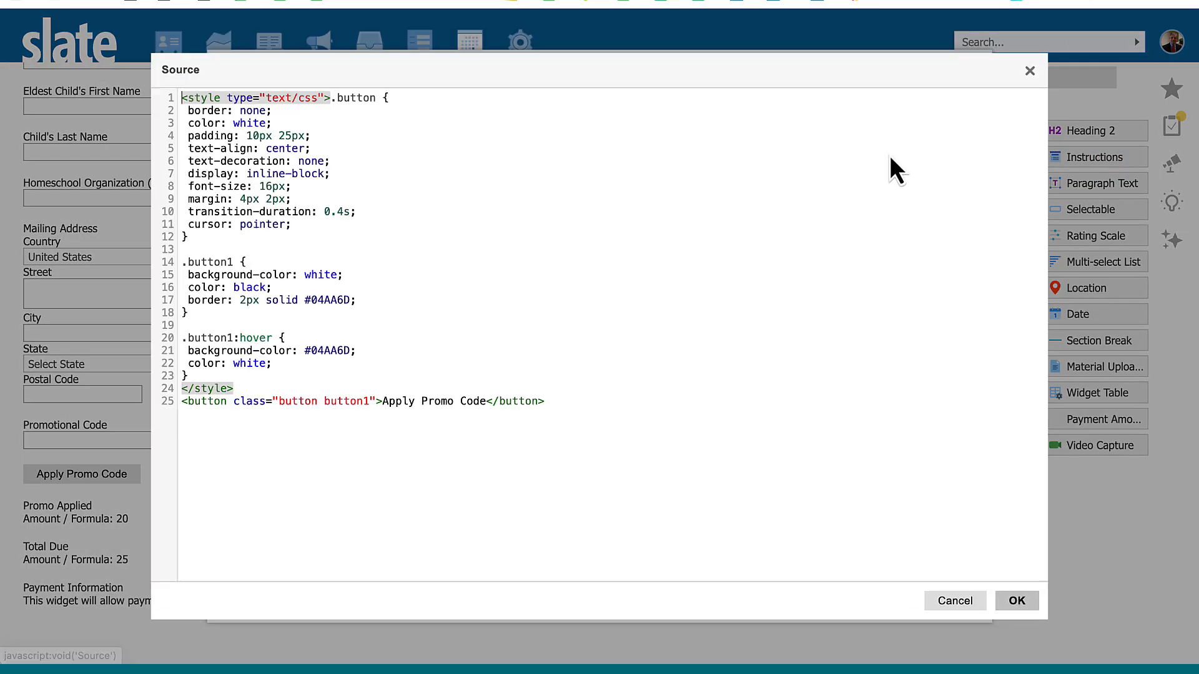
left_click(571, 401)
key("ctrl+a")
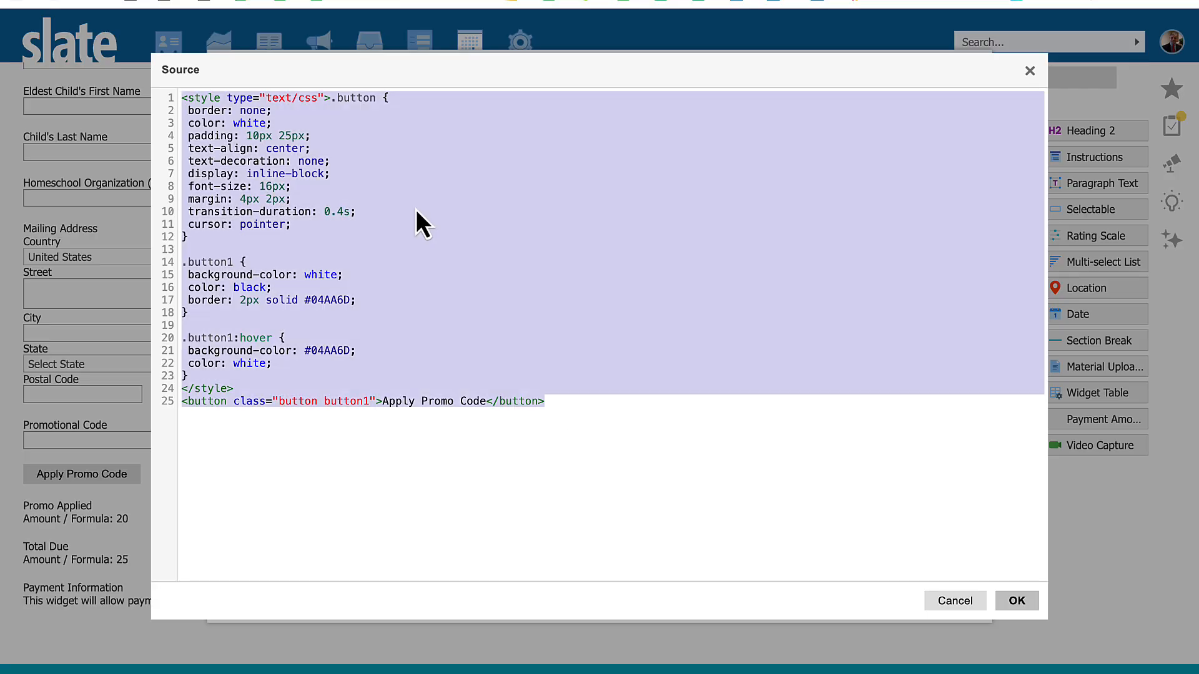
left_click(416, 210)
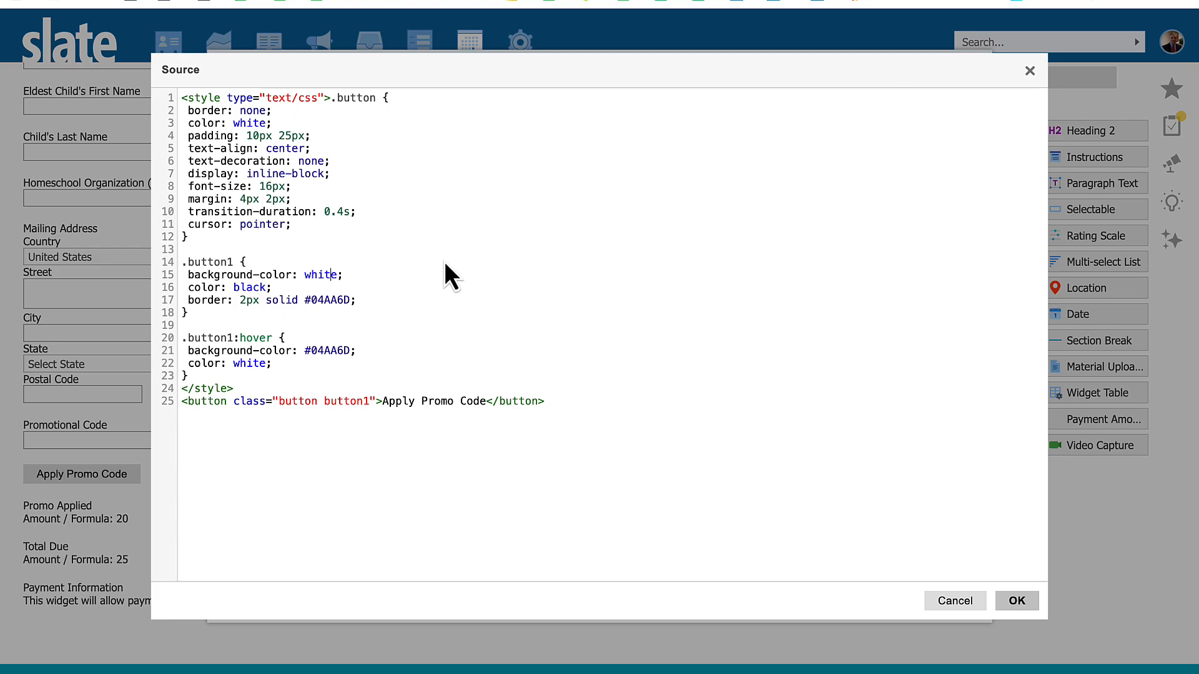
left_click(1018, 601)
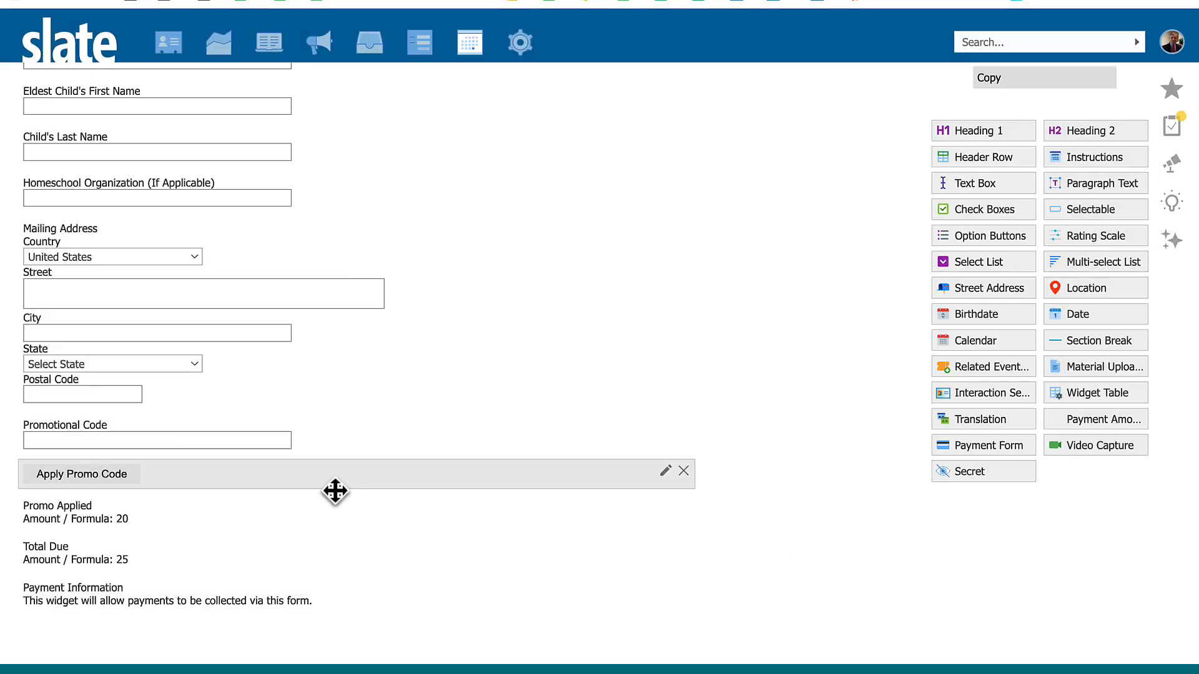